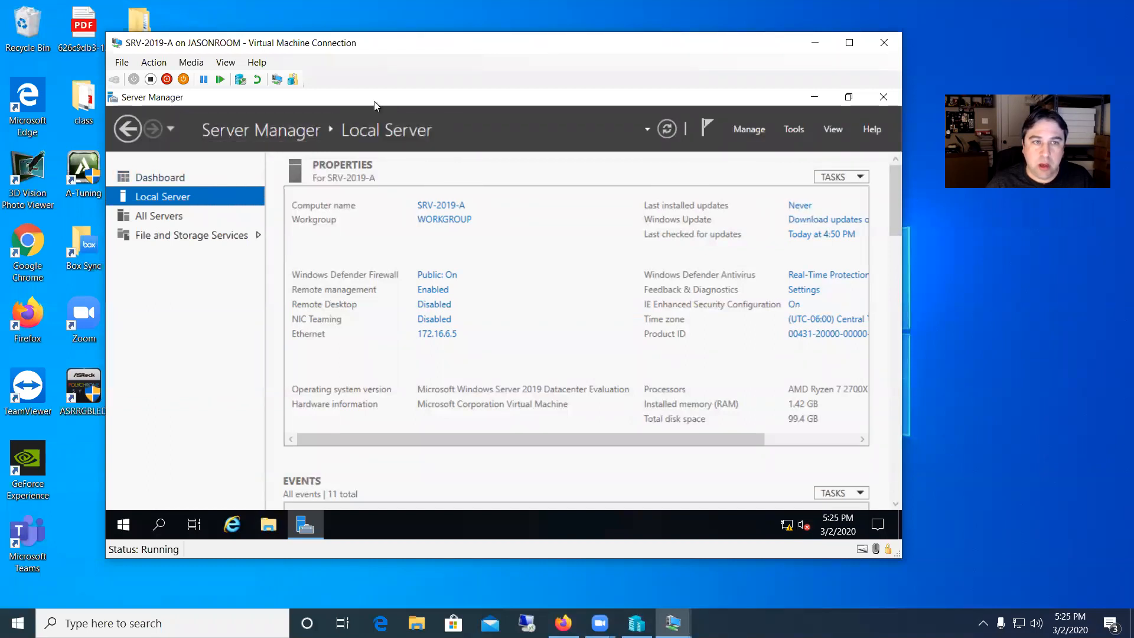
Close Server Manager, open Computer Management, and show the local Users folder under Local Users and Groups.
{"action": "left_click", "coordinate": [884, 97]}
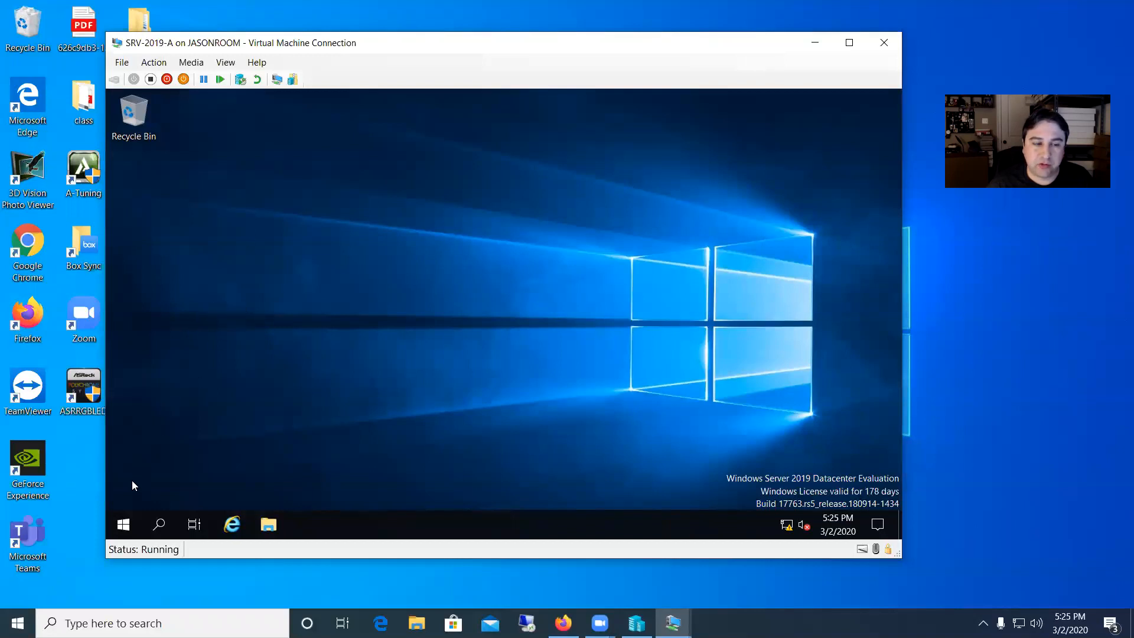
{"action": "right_click", "coordinate": [123, 524]}
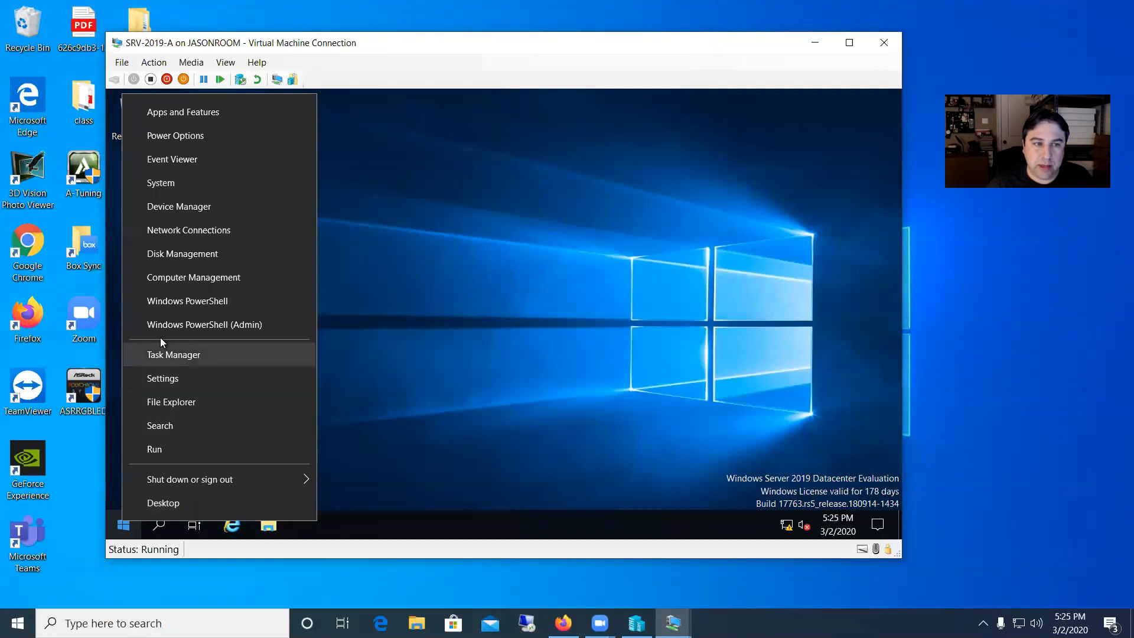
{"action": "left_click", "coordinate": [179, 281]}
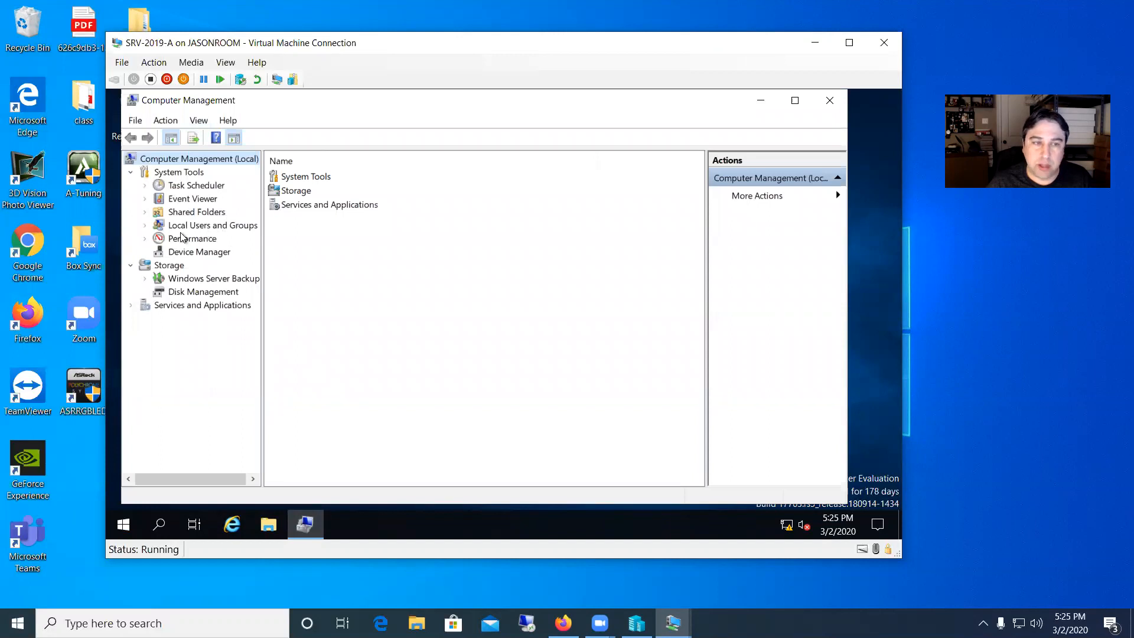
{"action": "left_click", "coordinate": [144, 223]}
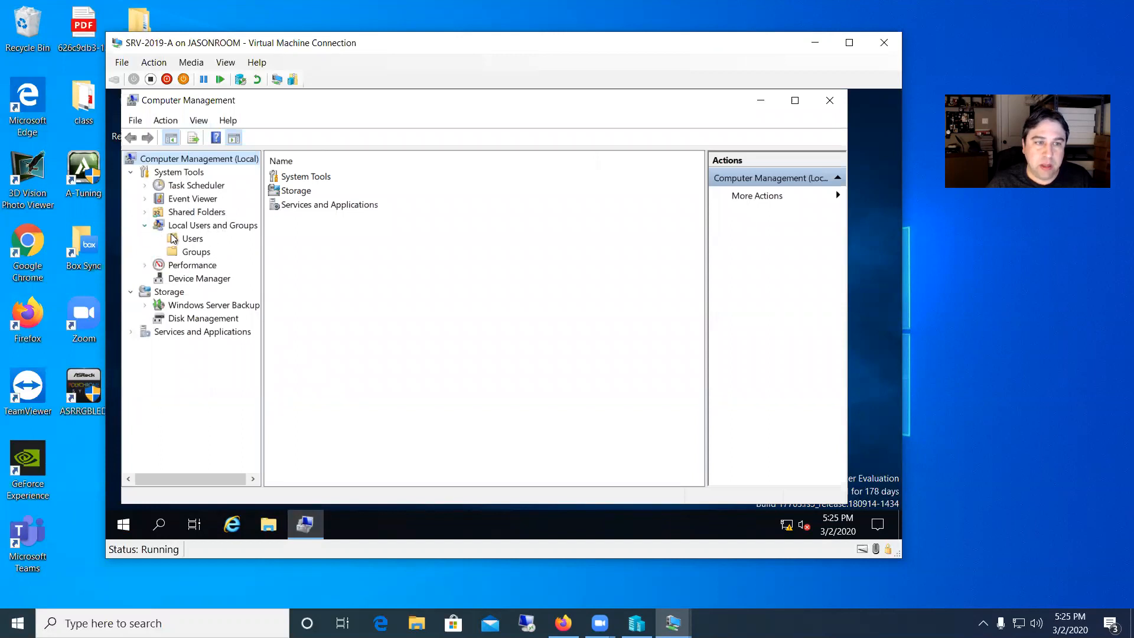
{"action": "left_click", "coordinate": [193, 239]}
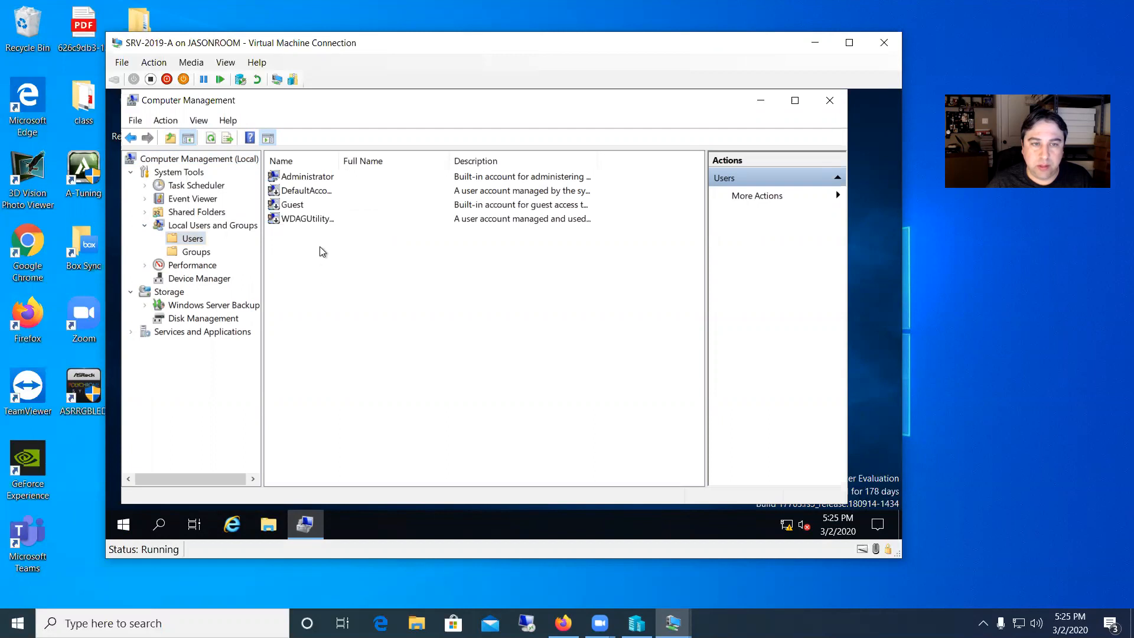
Start a new local user with user name Mike, full name Mike User, and description non-admin.
{"action": "right_click", "coordinate": [314, 251]}
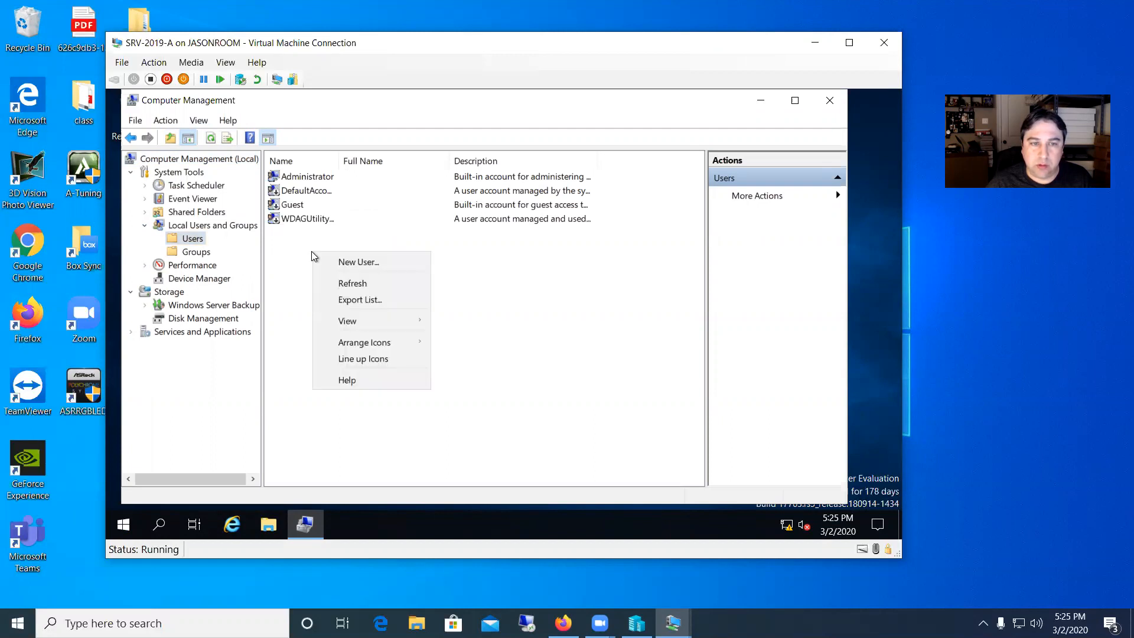
{"action": "left_click", "coordinate": [334, 258]}
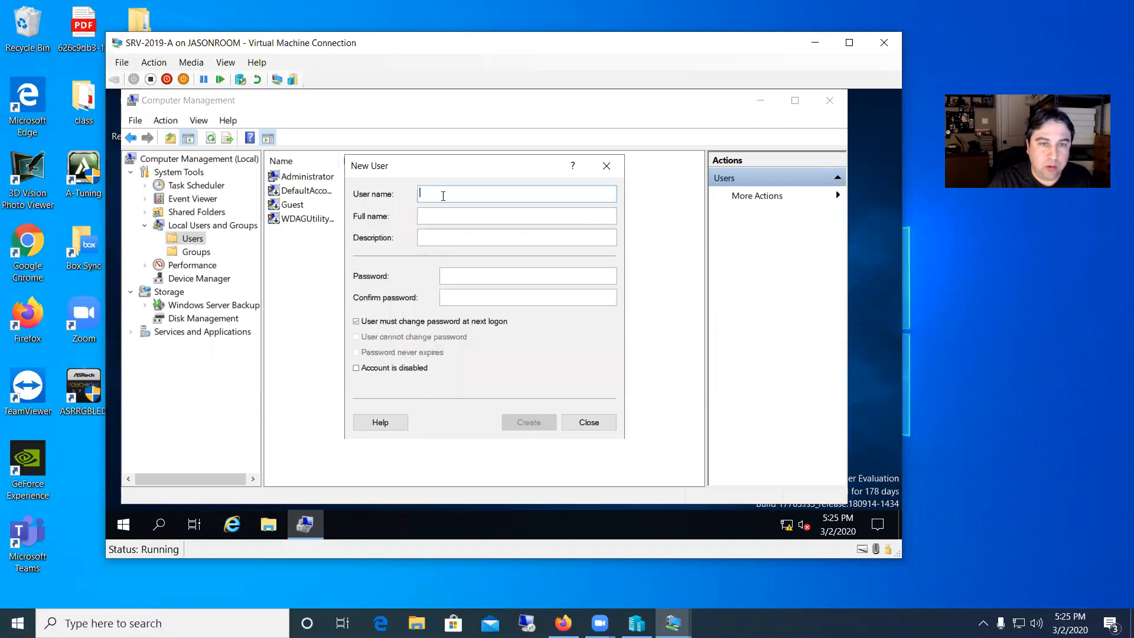
{"action": "type", "text": "Mike"}
{"action": "key", "text": "Tab"}
{"action": "type", "text": "Mike User"}
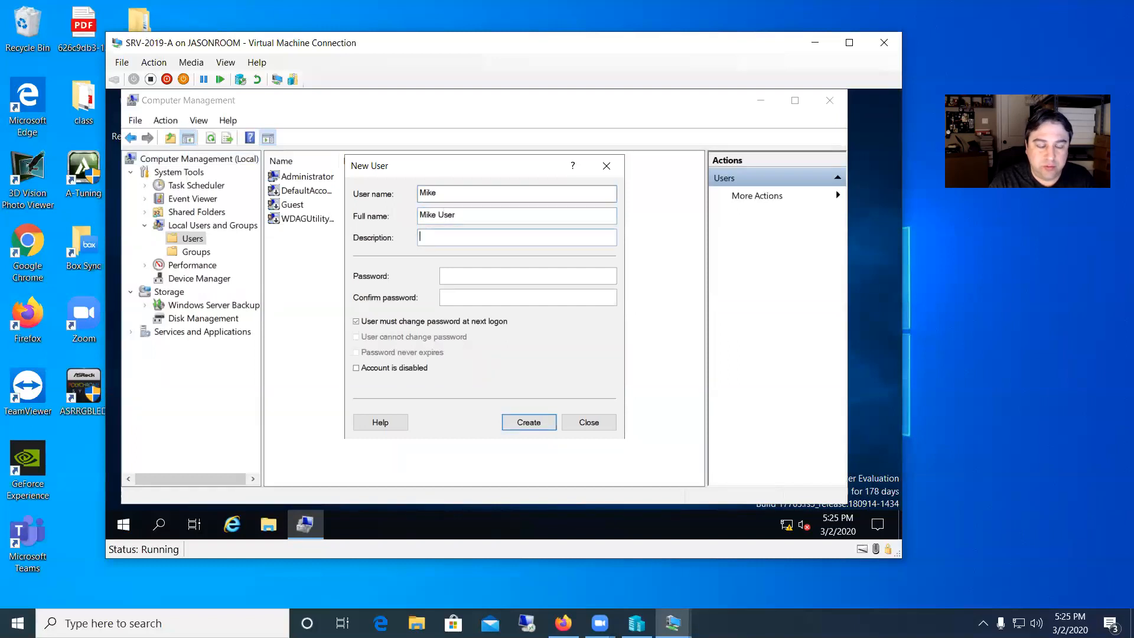
{"action": "type", "text": "non-admin"}
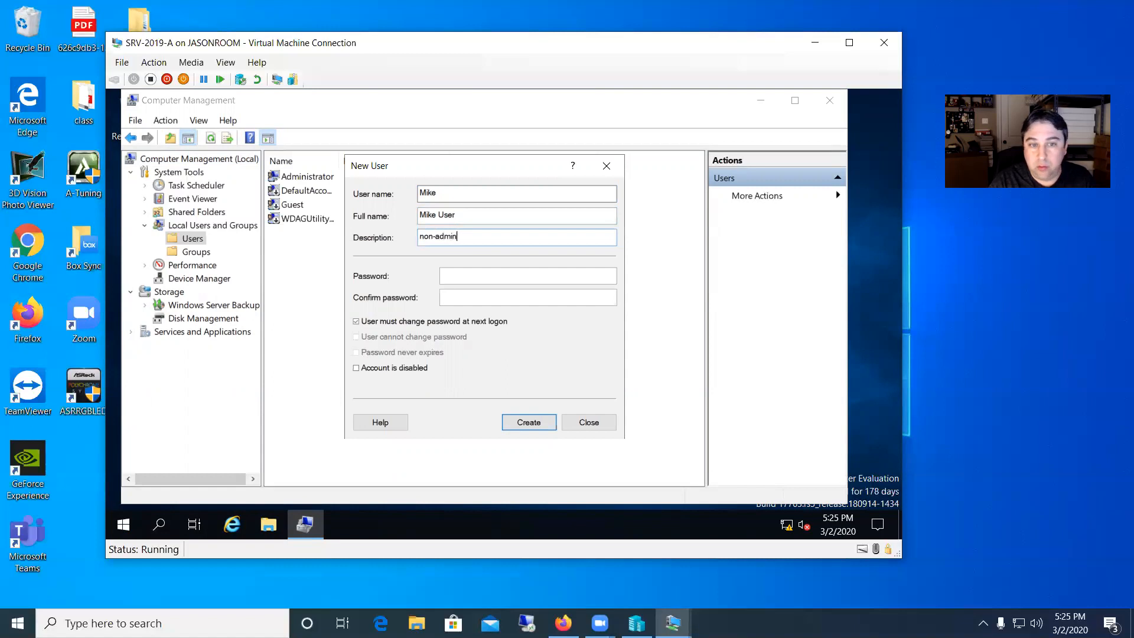
{"action": "type", "text": "Password123!"}
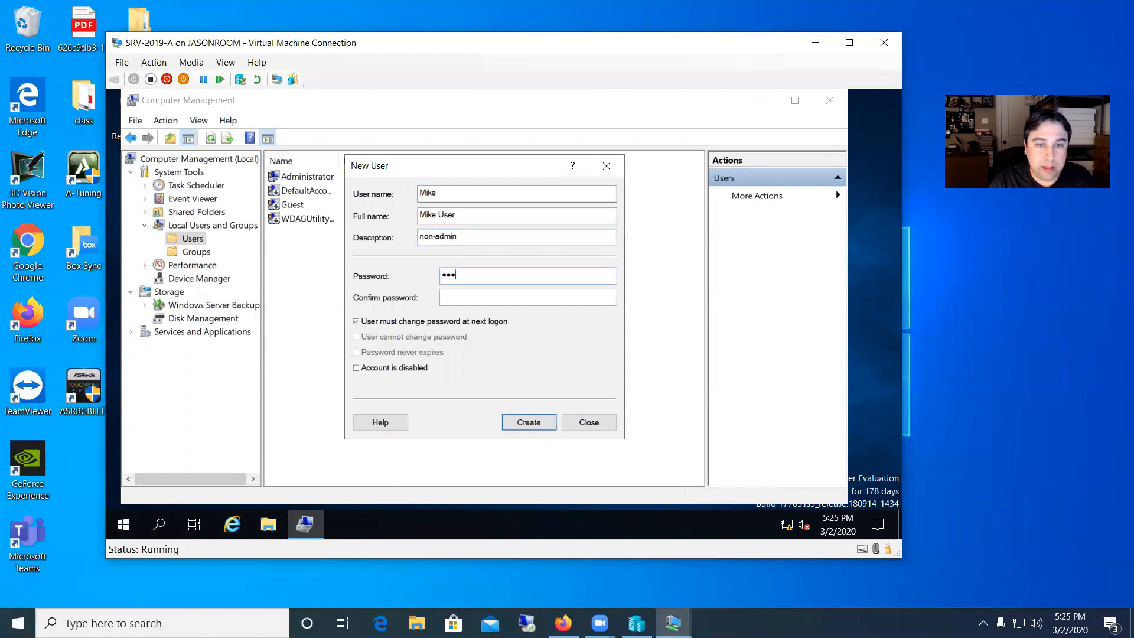
Enter the new account's password and confirm it.
{"action": "key", "text": "Tab"}
{"action": "type", "text": "Password123!"}
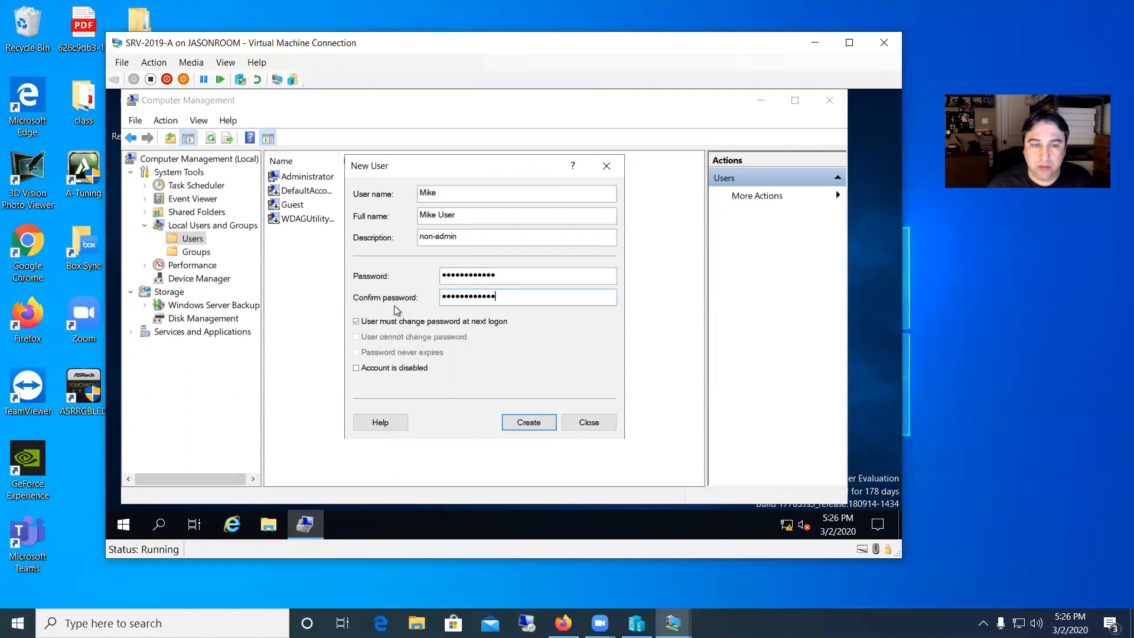
Keep 'User must change password at next logon' checked, create the Mike account, and close the dialog.
{"action": "left_click", "coordinate": [379, 323]}
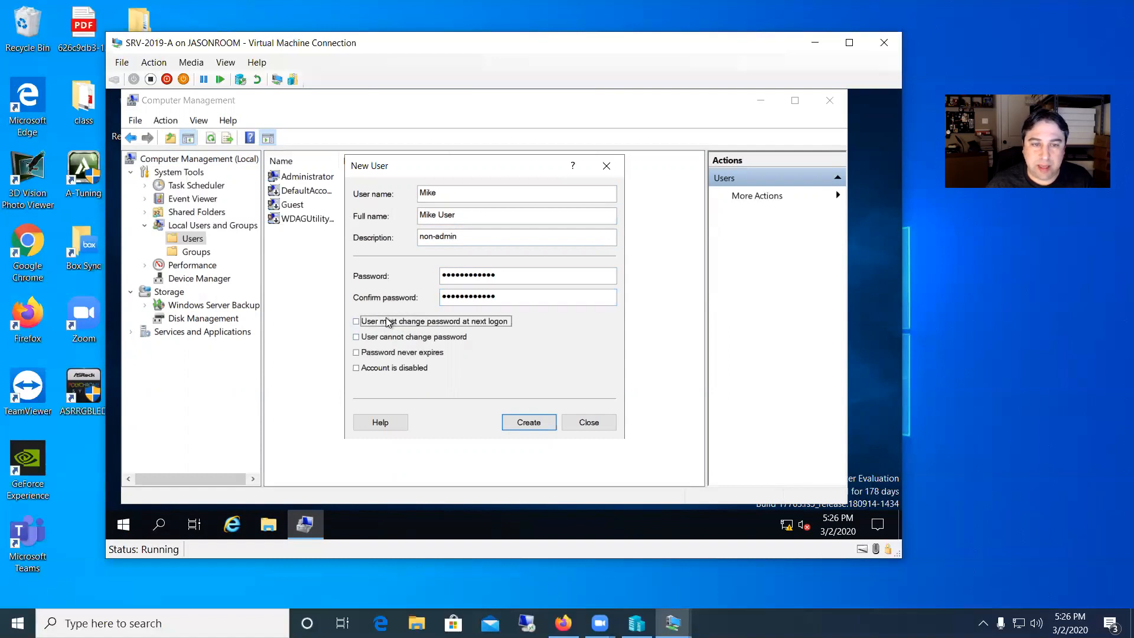
{"action": "left_click", "coordinate": [371, 323]}
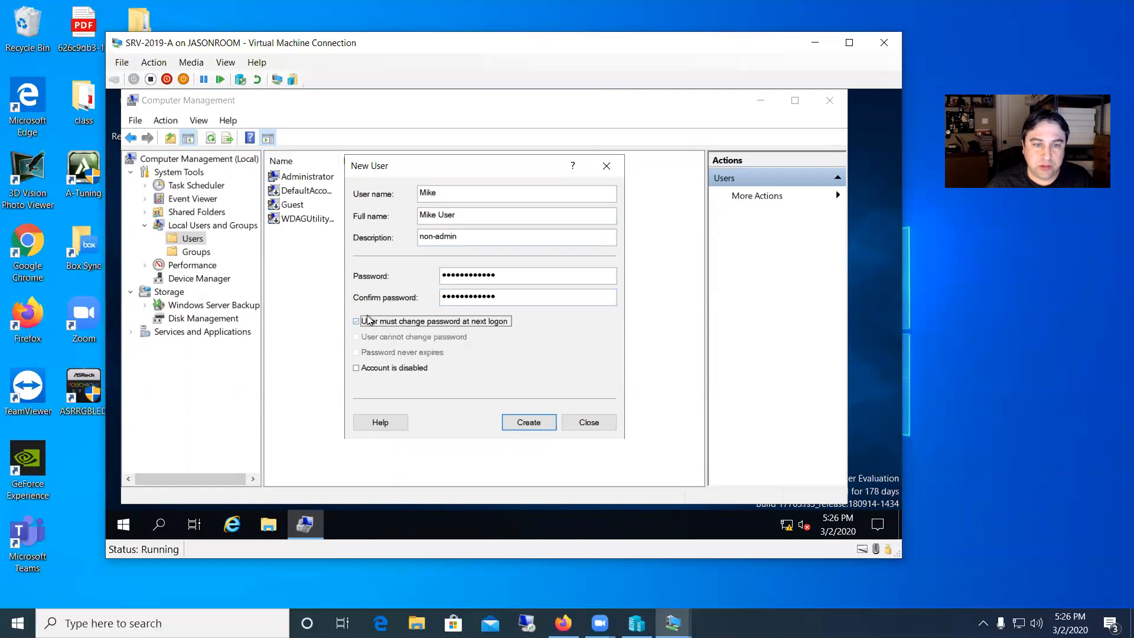
{"action": "left_click", "coordinate": [535, 422]}
{"action": "left_click", "coordinate": [591, 423]}
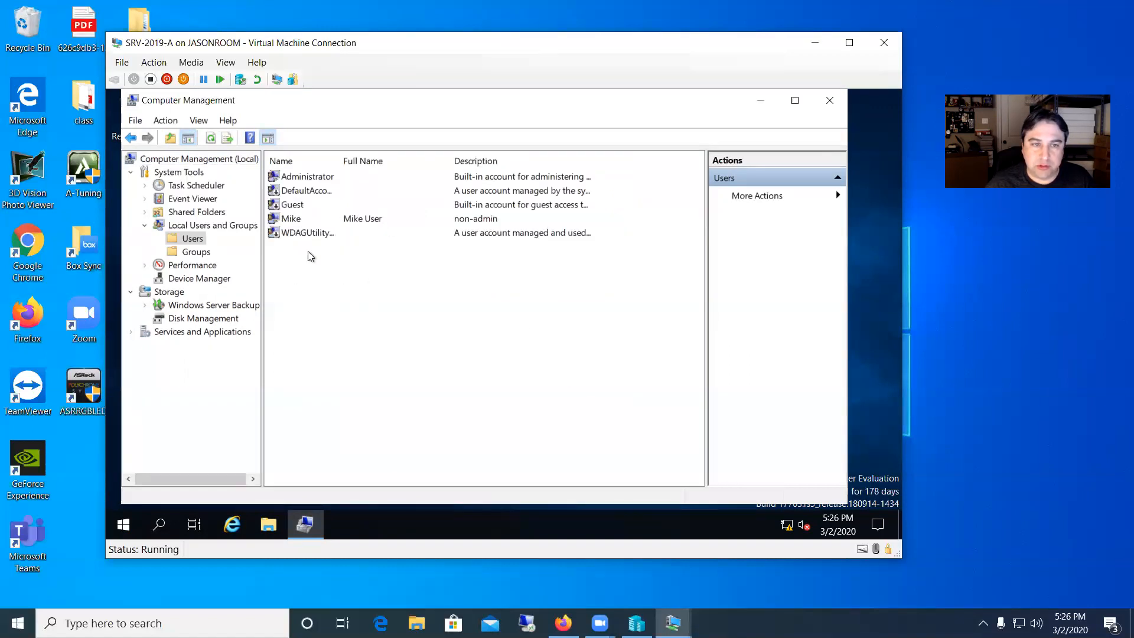
Start another new local user with user name Jason, full name Jason User, and description admin user.
{"action": "right_click", "coordinate": [307, 261]}
{"action": "left_click", "coordinate": [325, 273]}
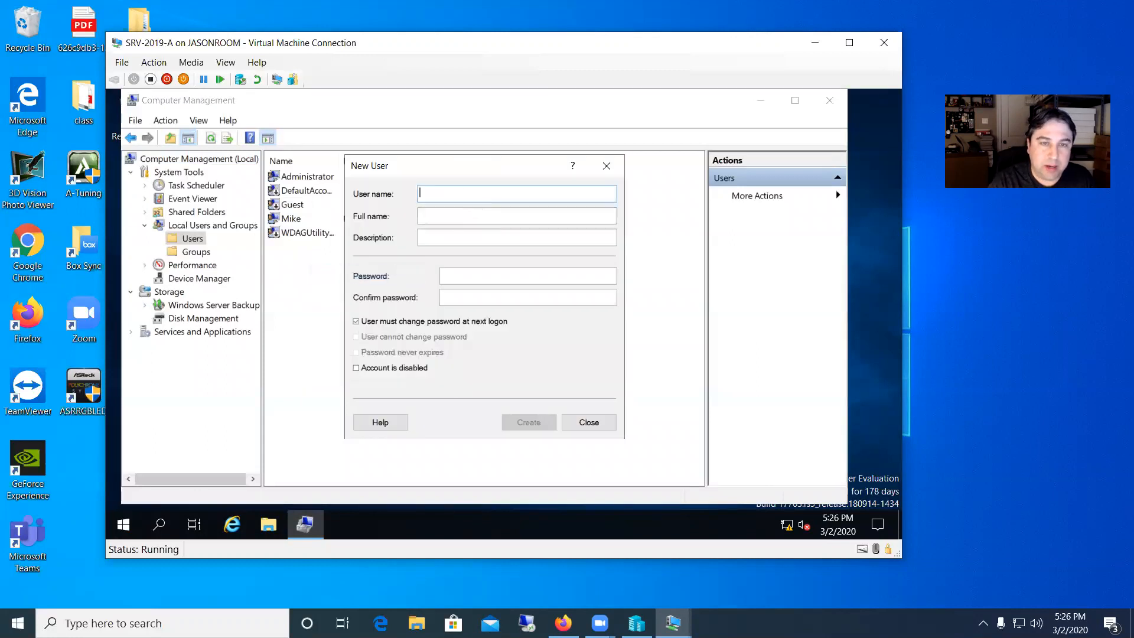
{"action": "type", "text": "Jason"}
{"action": "key", "text": "Tab"}
{"action": "type", "text": "Jason User"}
{"action": "key", "text": "Tab"}
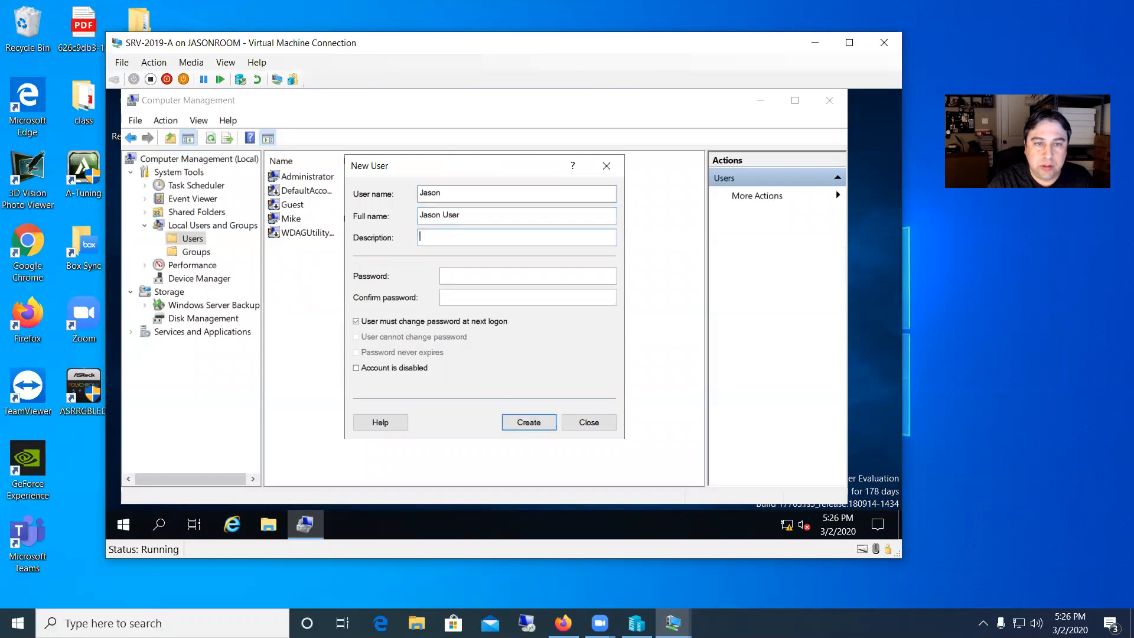
{"action": "type", "text": "admin user"}
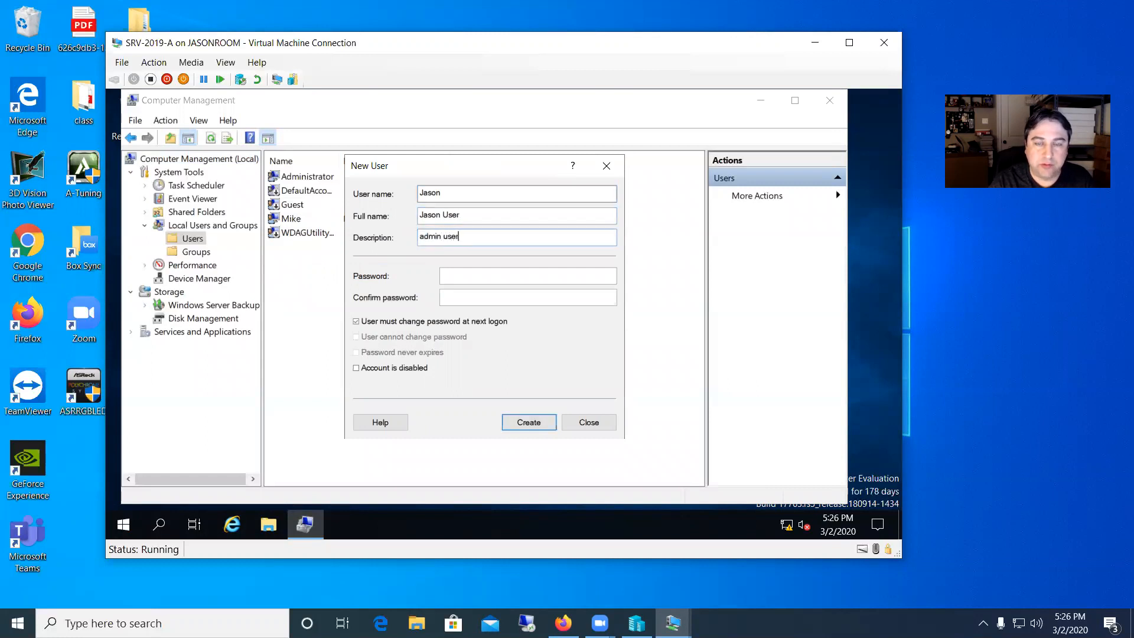
Enter the Jason account's password and confirm it.
{"action": "left_click", "coordinate": [489, 278]}
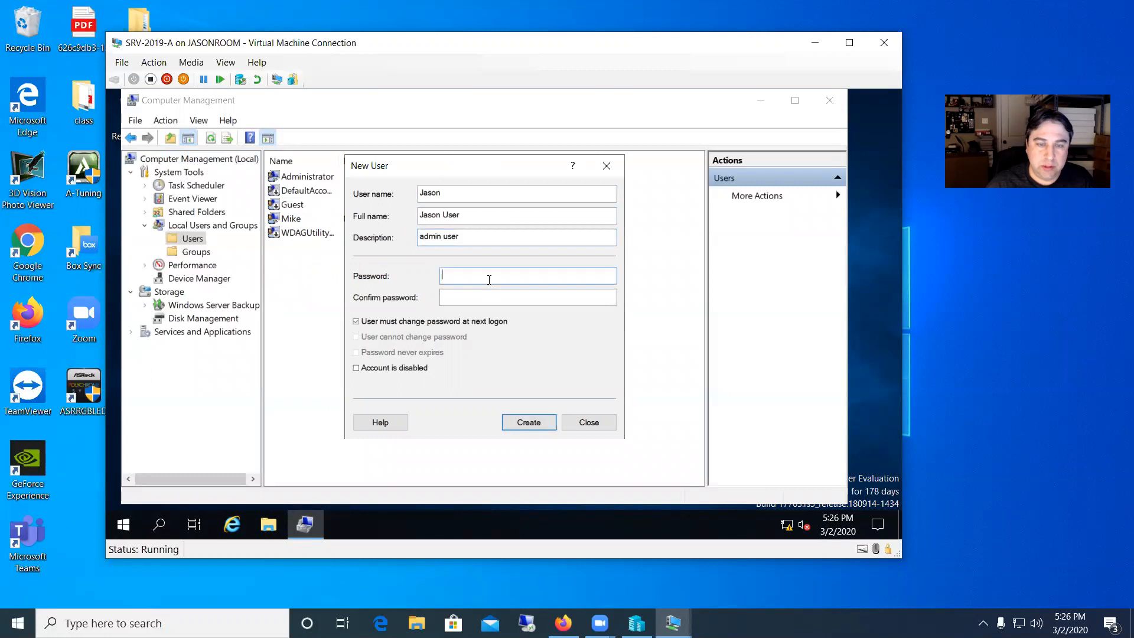
{"action": "type", "text": "••••••••••••"}
{"action": "key", "text": "Tab"}
{"action": "type", "text": "••••••••••••"}
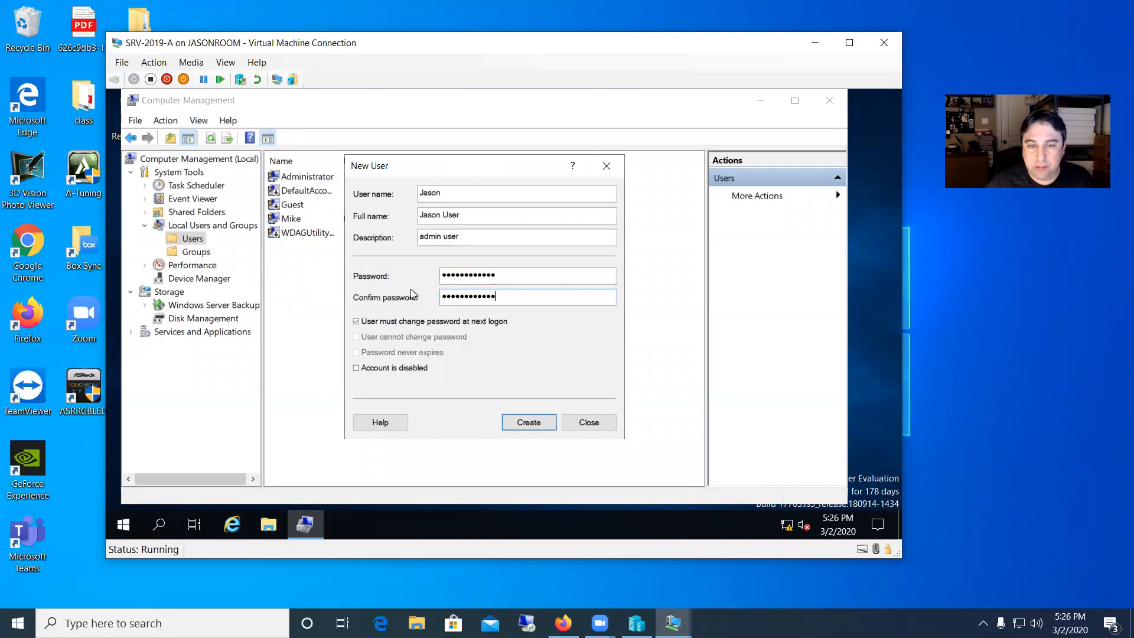
Uncheck 'User must change password at next logon', check 'Password never expires', create the account, and close the dialog.
{"action": "left_click", "coordinate": [358, 322]}
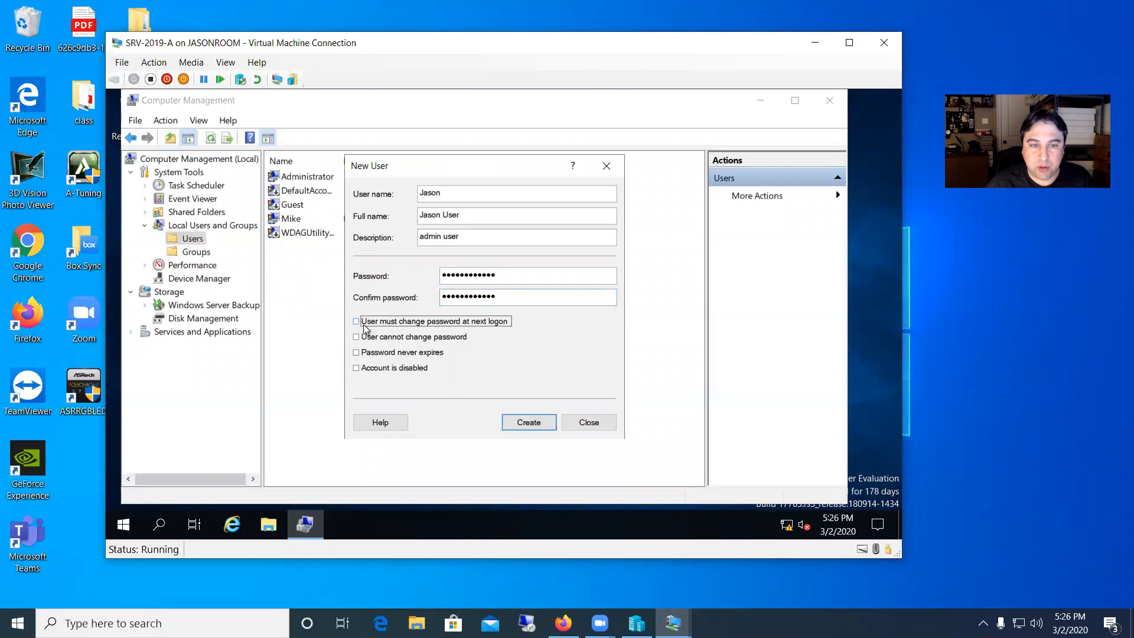
{"action": "left_click", "coordinate": [356, 353]}
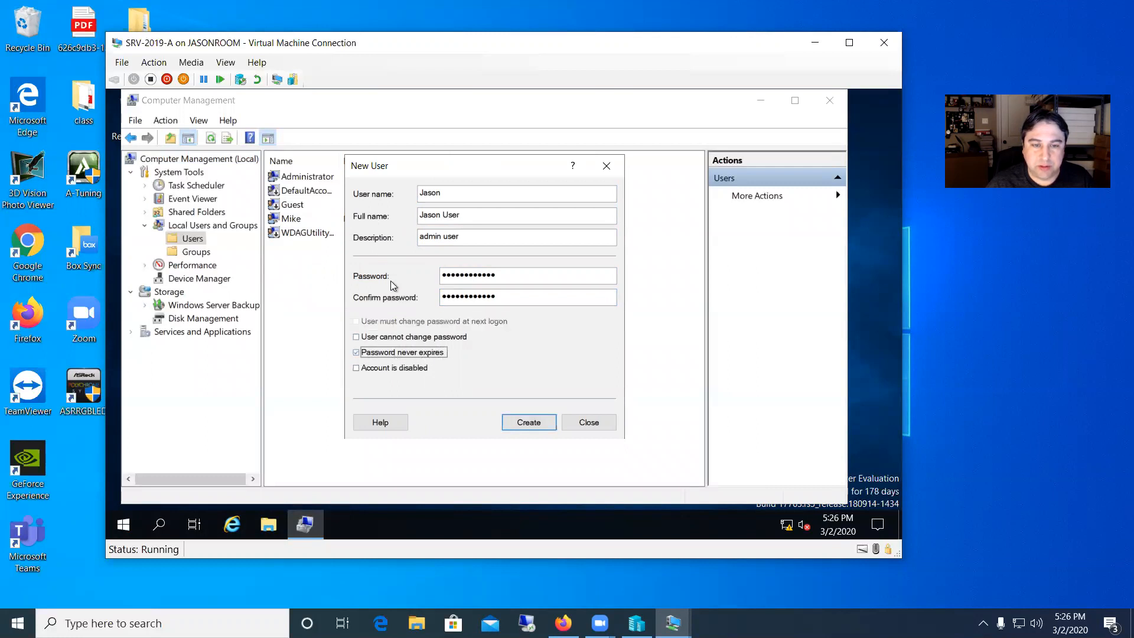
{"action": "left_click", "coordinate": [533, 422]}
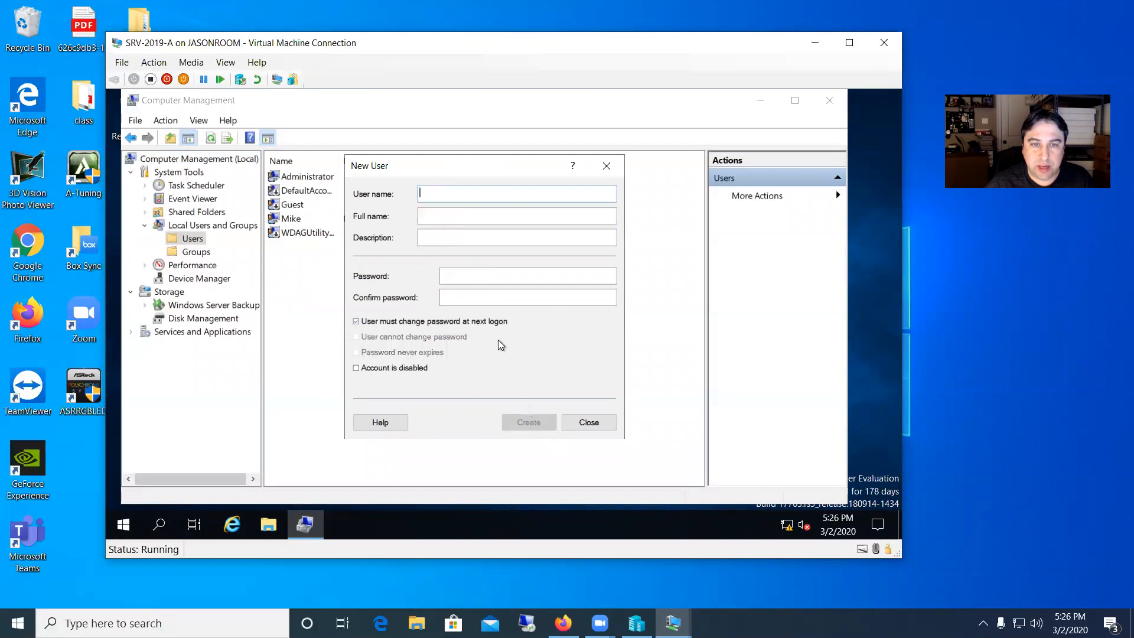
{"action": "left_click", "coordinate": [580, 424]}
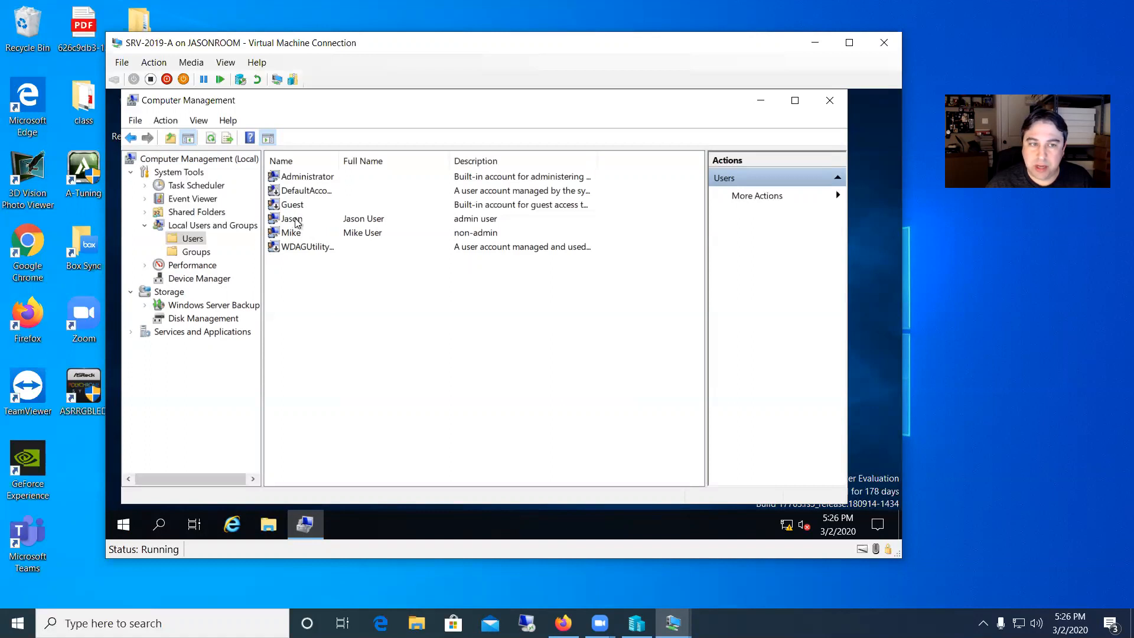
Add the user Jason as a member of the Administrators group and apply the change.
{"action": "left_click", "coordinate": [190, 252]}
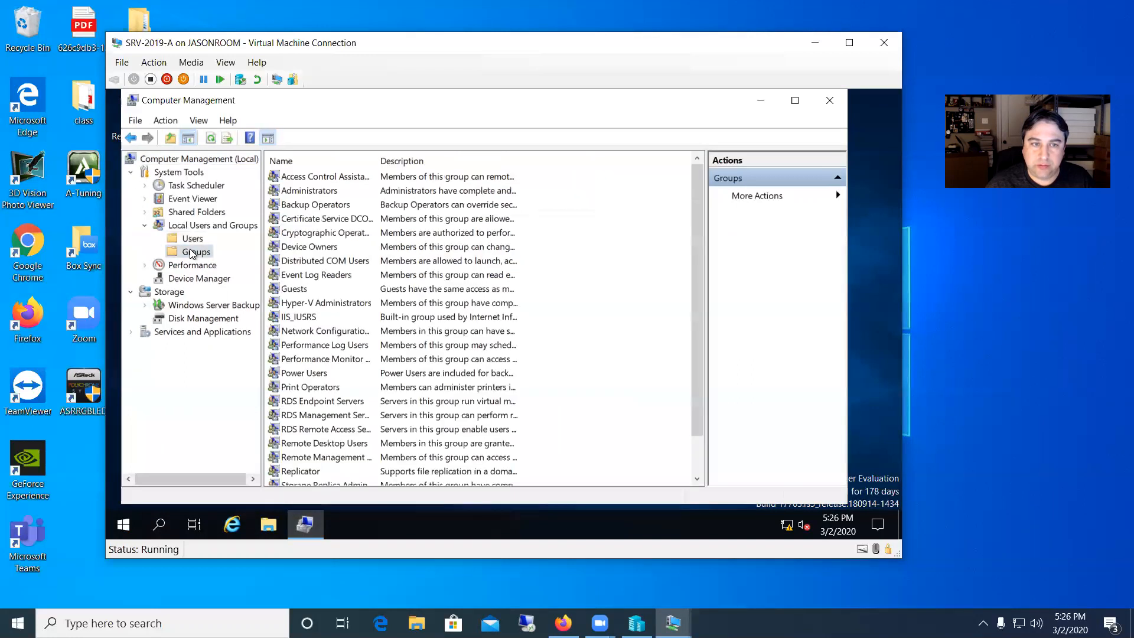
{"action": "double_click", "coordinate": [309, 191]}
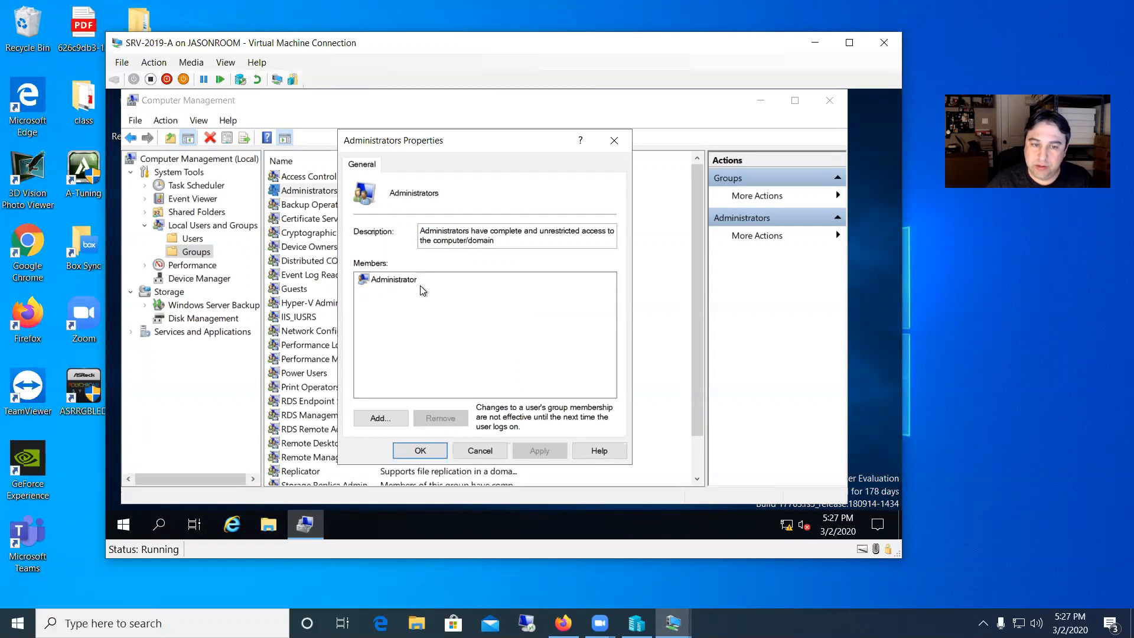
{"action": "left_click", "coordinate": [384, 418]}
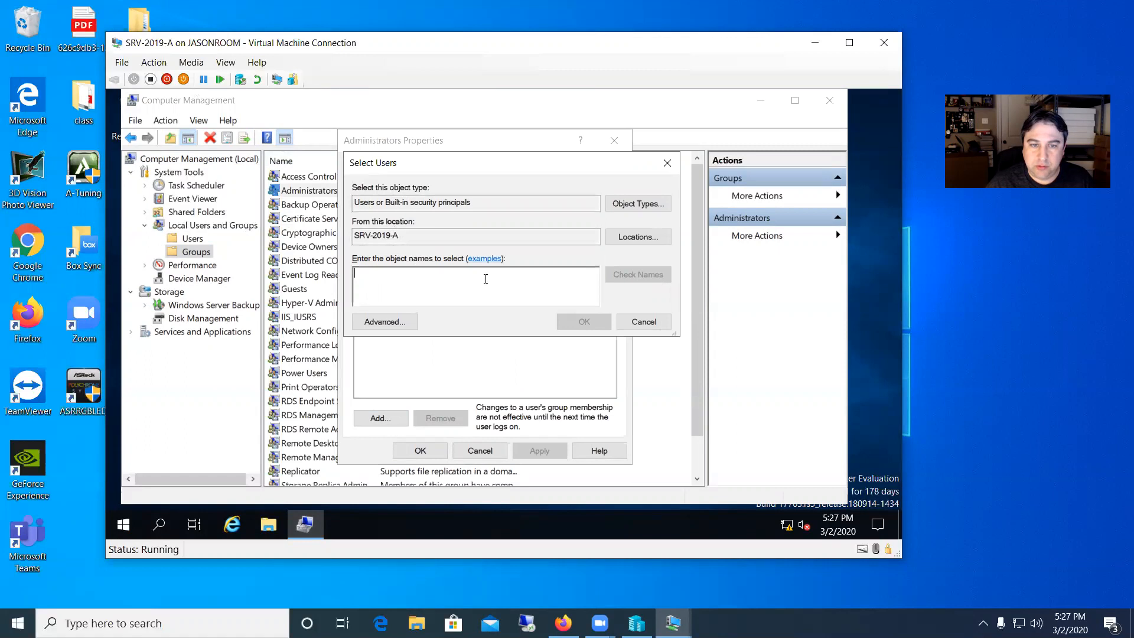
{"action": "type", "text": "Jason"}
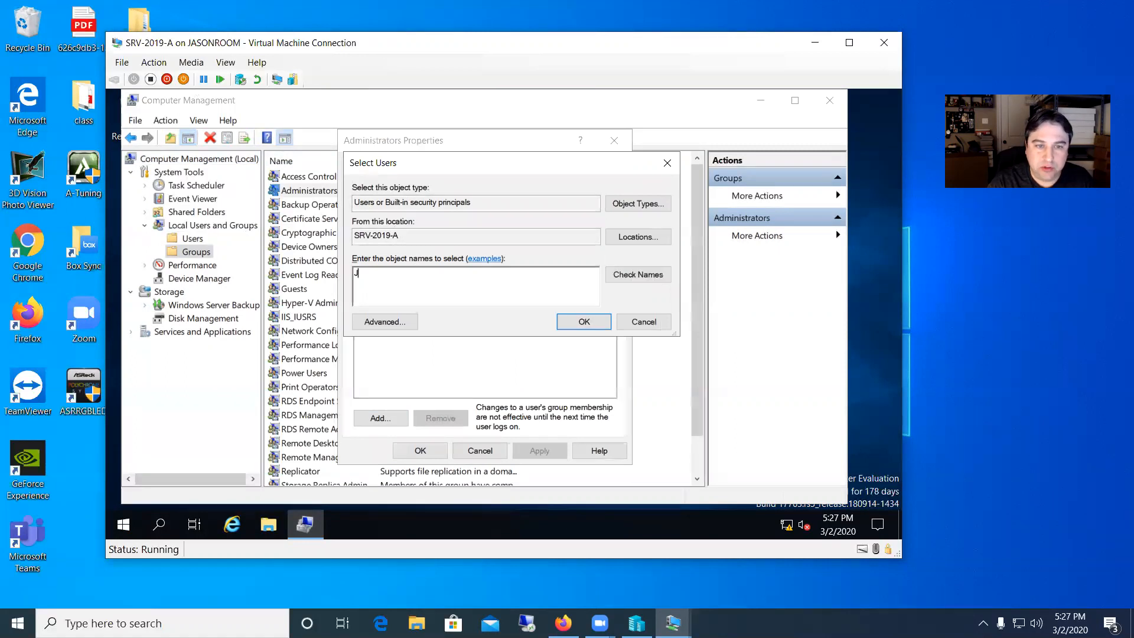
{"action": "left_click", "coordinate": [640, 278]}
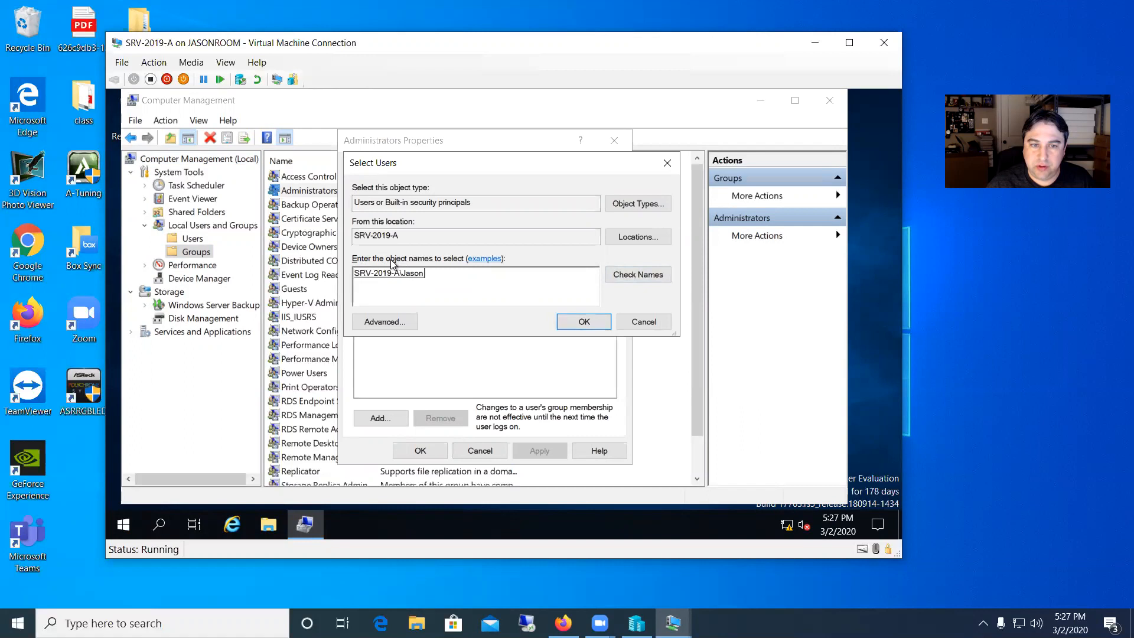
{"action": "left_click", "coordinate": [572, 324]}
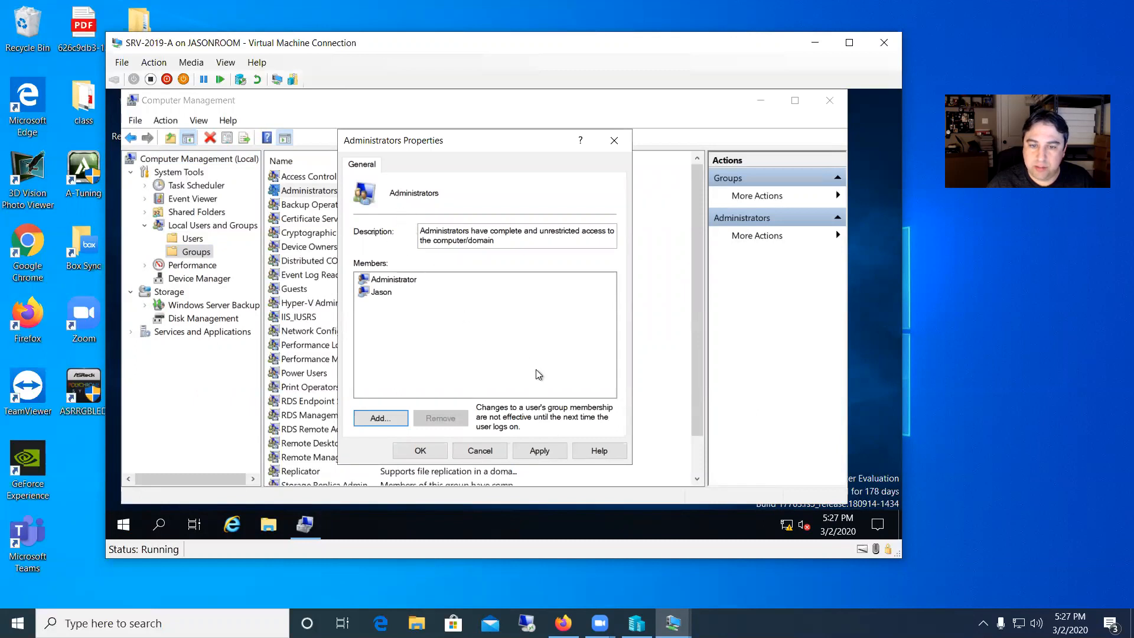
{"action": "left_click", "coordinate": [542, 450]}
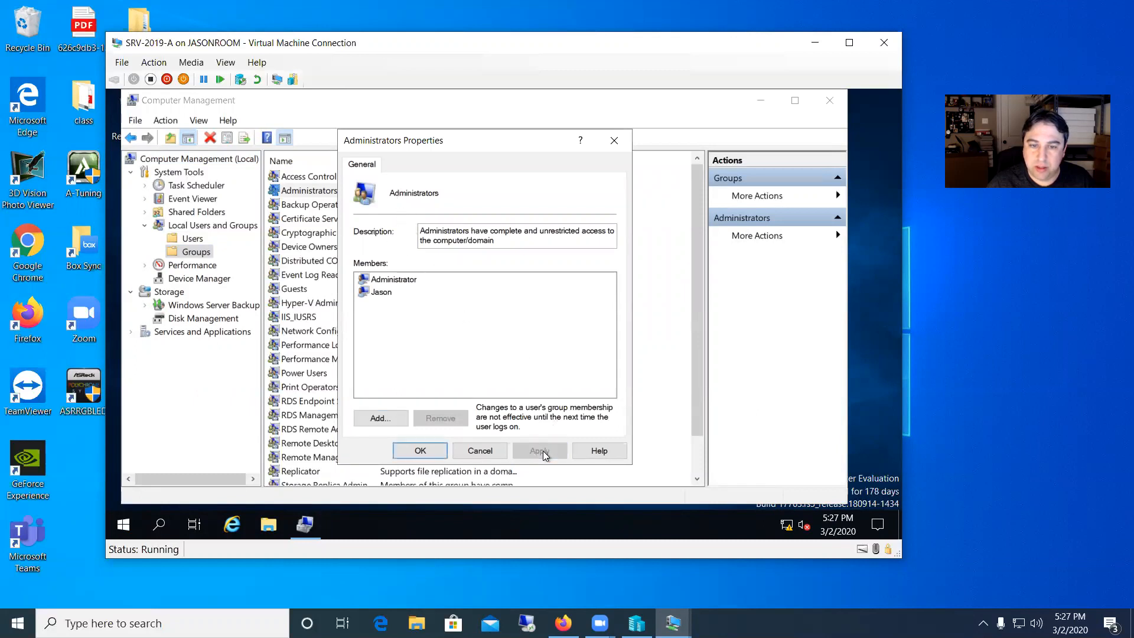
{"action": "left_click", "coordinate": [418, 451]}
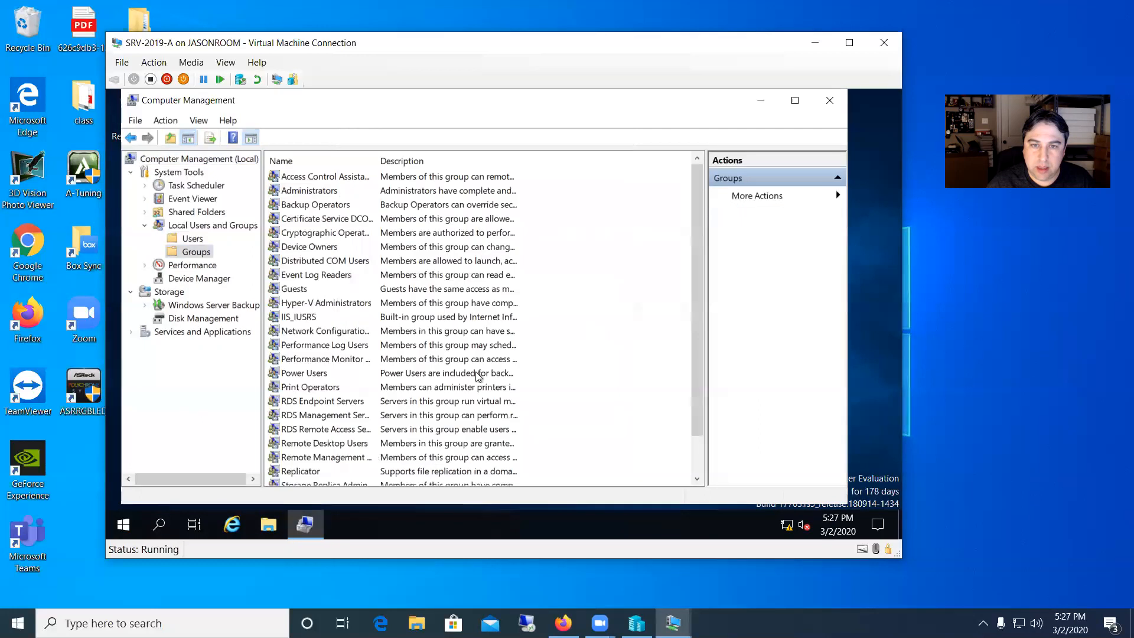
Close Computer Management and sign out of the Administrator session.
{"action": "left_click", "coordinate": [826, 100]}
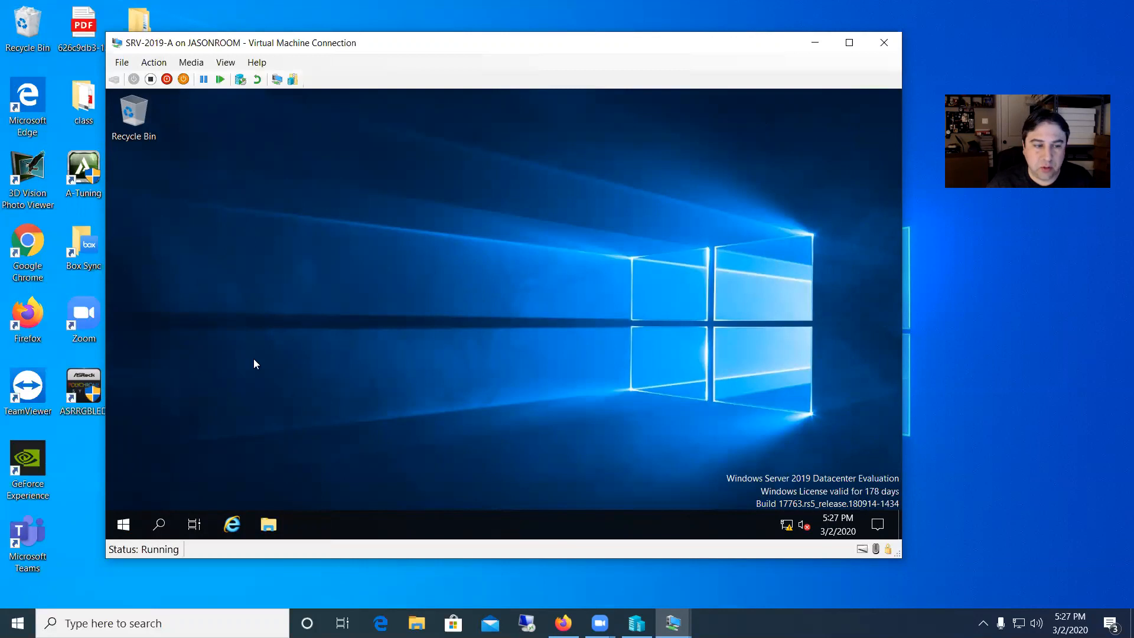
{"action": "left_click", "coordinate": [126, 523]}
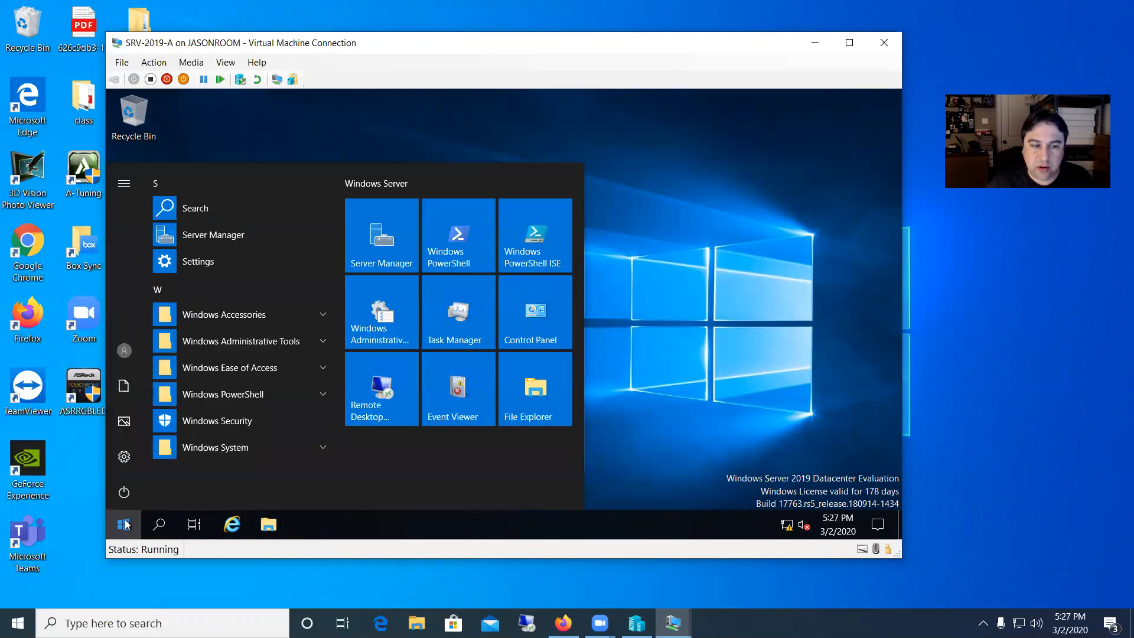
{"action": "left_click", "coordinate": [125, 351]}
{"action": "left_click", "coordinate": [142, 312]}
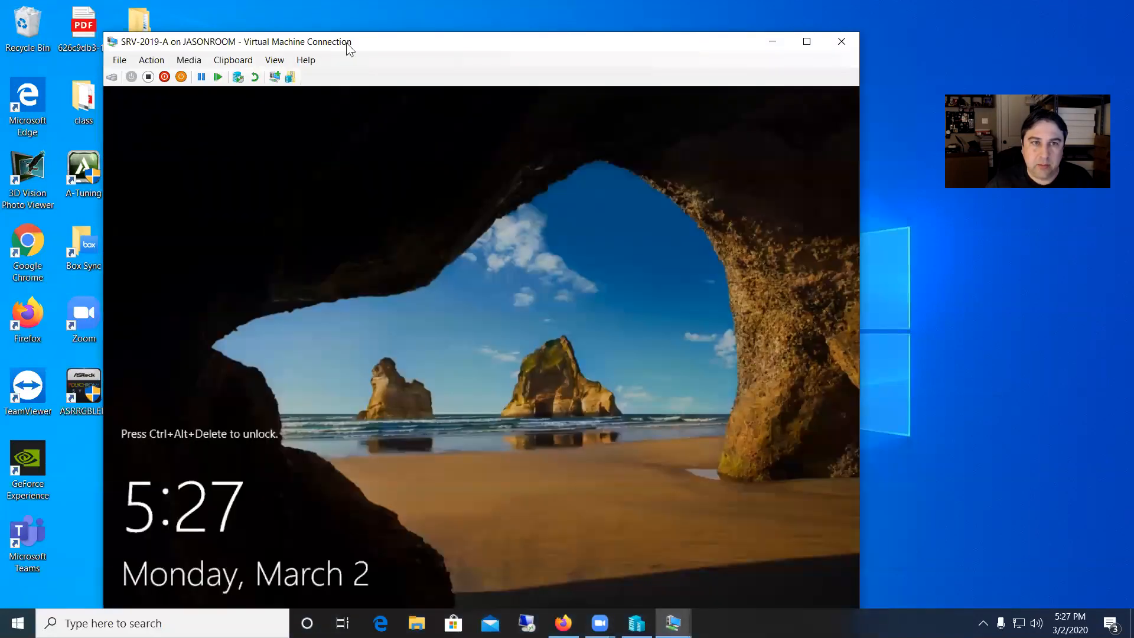
Send Ctrl+Alt+Delete to the virtual machine to reach the sign-in screen.
{"action": "left_click_drag", "start_coordinate": [348, 47], "coordinate": [383, 36]}
{"action": "left_click", "coordinate": [176, 49]}
{"action": "left_click", "coordinate": [192, 61]}
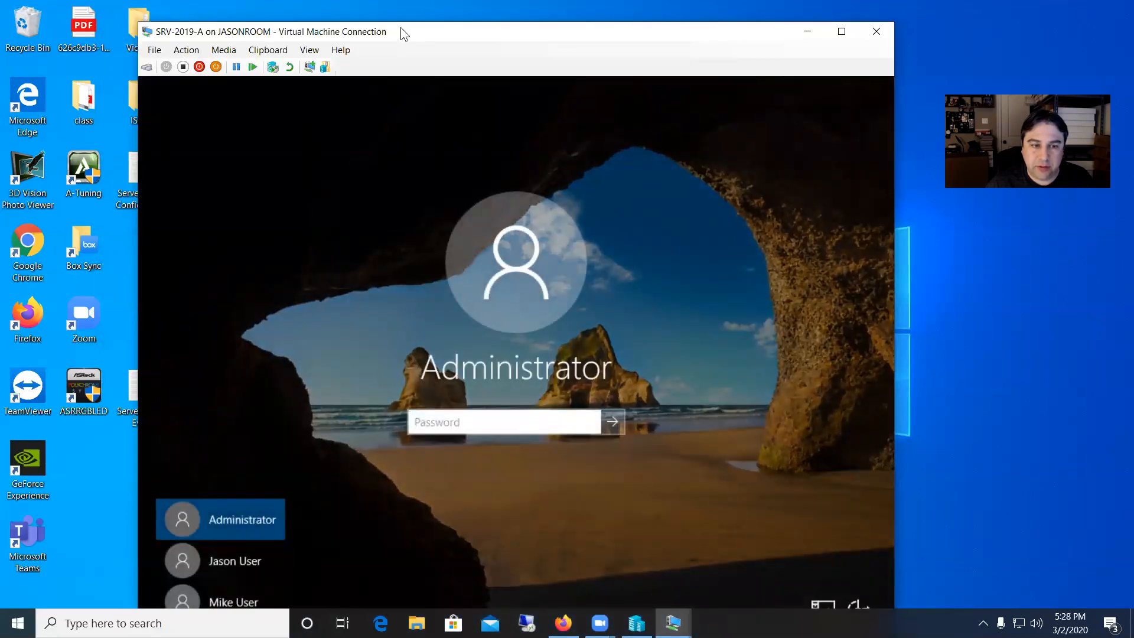
Sign in to the virtual machine as Mike User with the account password.
{"action": "left_click_drag", "start_coordinate": [400, 27], "coordinate": [420, 6]}
{"action": "left_click", "coordinate": [261, 584]}
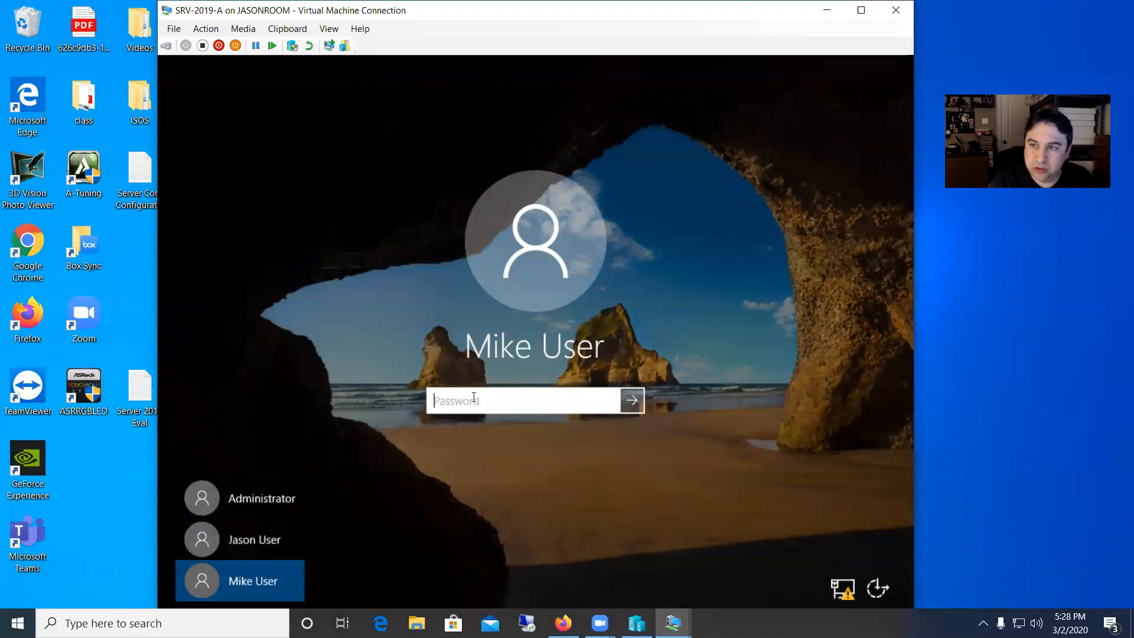
{"action": "type", "text": "Password1!234"}
{"action": "key", "text": "Return"}
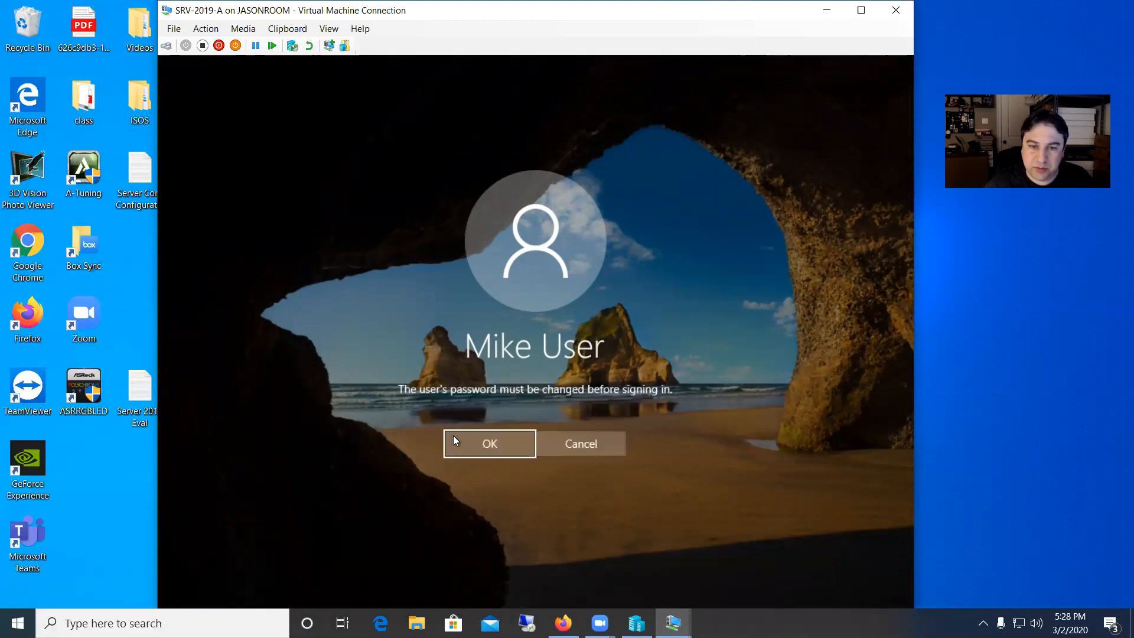
Change Mike User's password at sign-in by entering the old password, then the new one twice.
{"action": "left_click", "coordinate": [483, 448]}
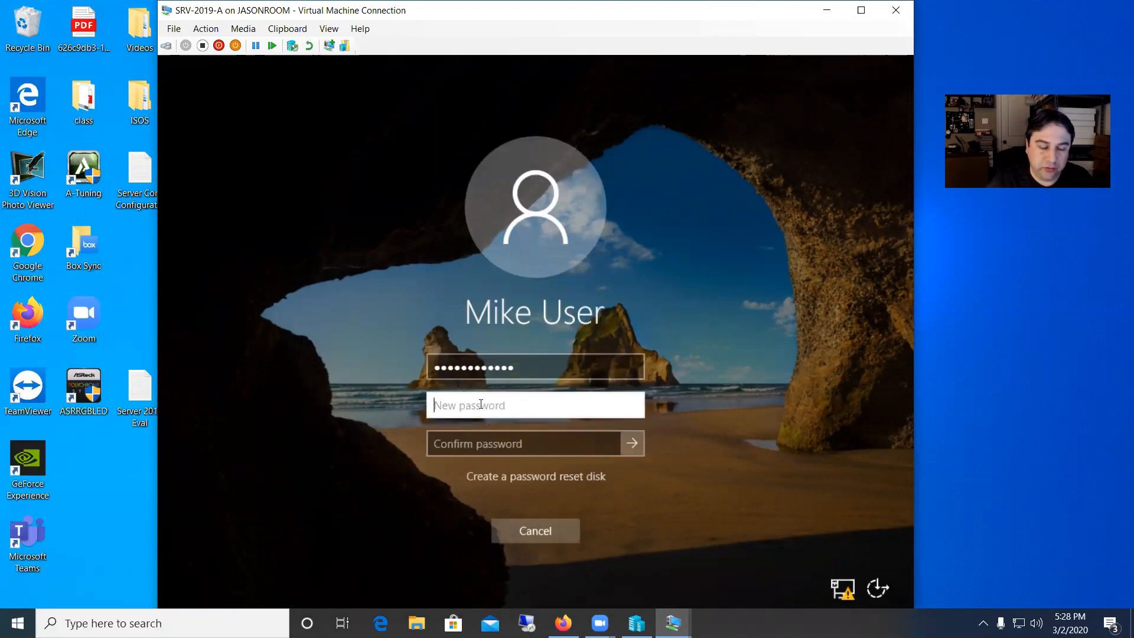
{"action": "type", "text": "•••••"}
{"action": "type", "text": "23!"}
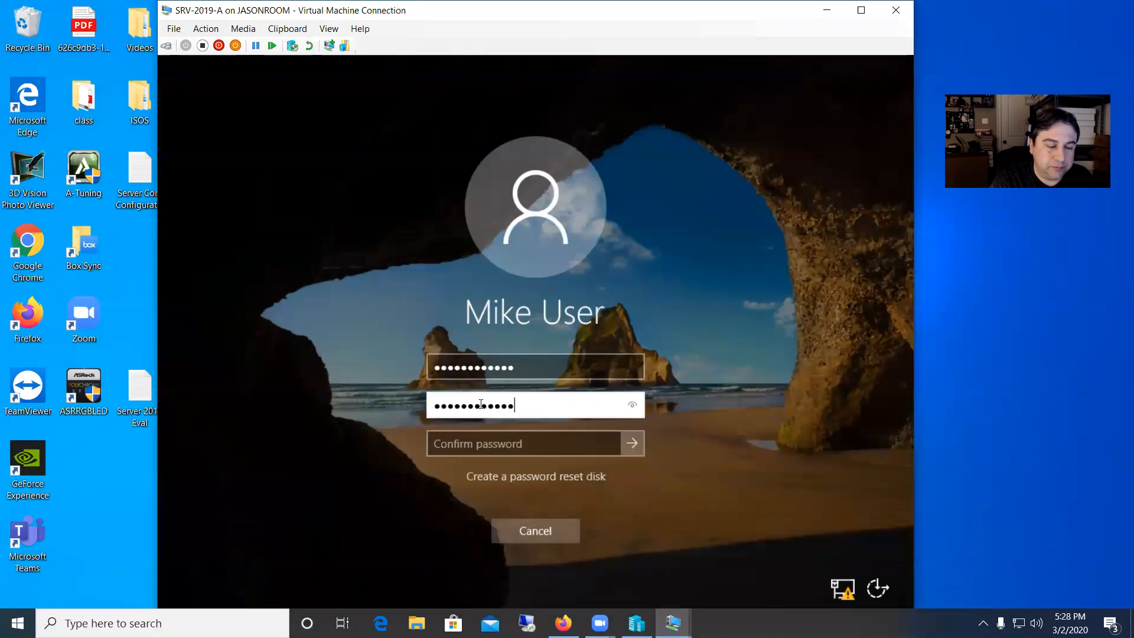
{"action": "key", "text": "Tab"}
{"action": "type", "text": "Password0123!"}
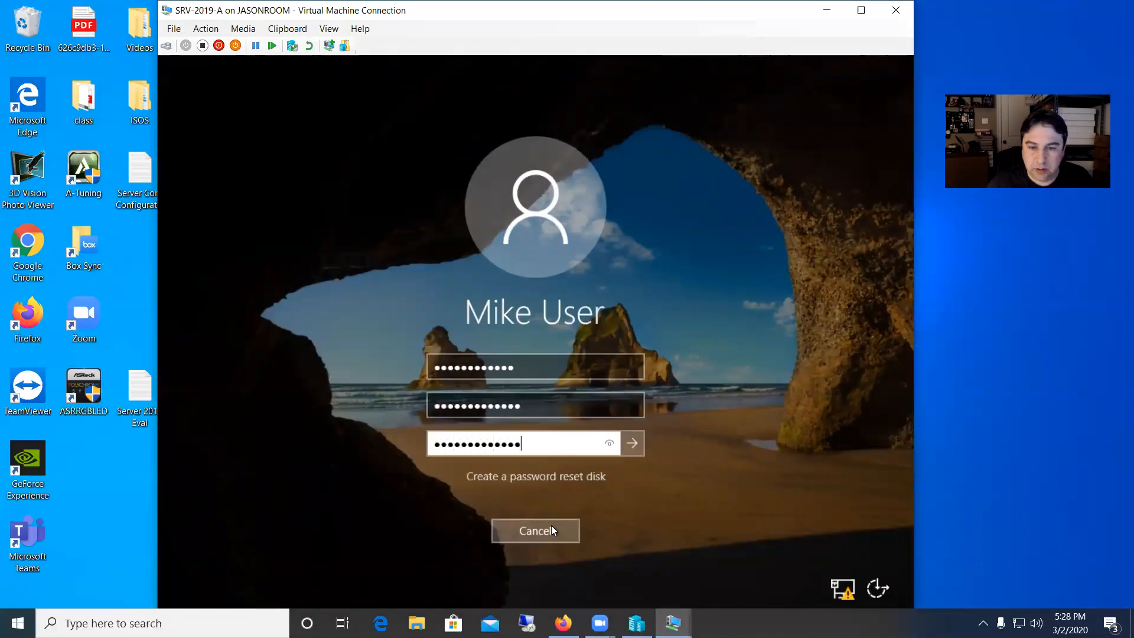
{"action": "left_click", "coordinate": [632, 444]}
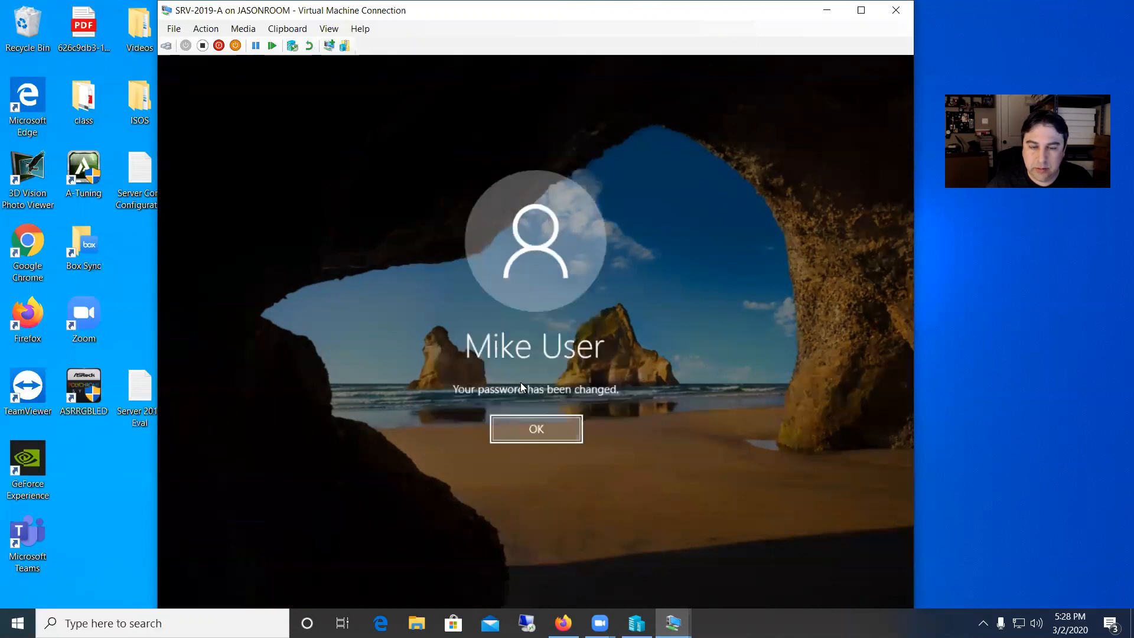
{"action": "left_click", "coordinate": [540, 431]}
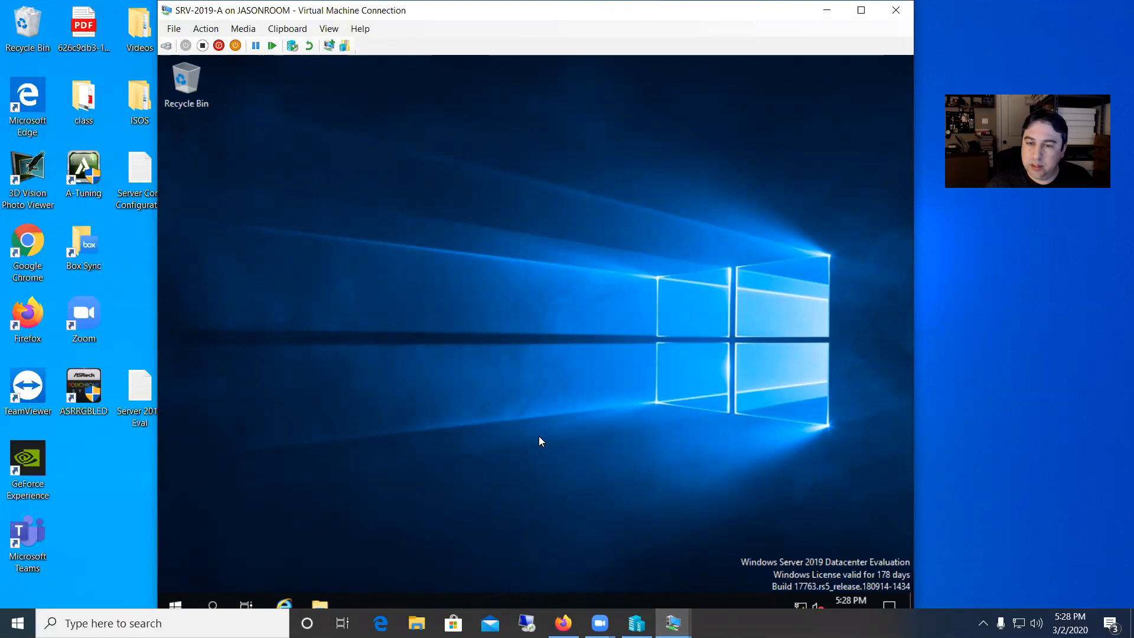
Open the Start menu and check the power options available to the standard user.
{"action": "left_click", "coordinate": [175, 601]}
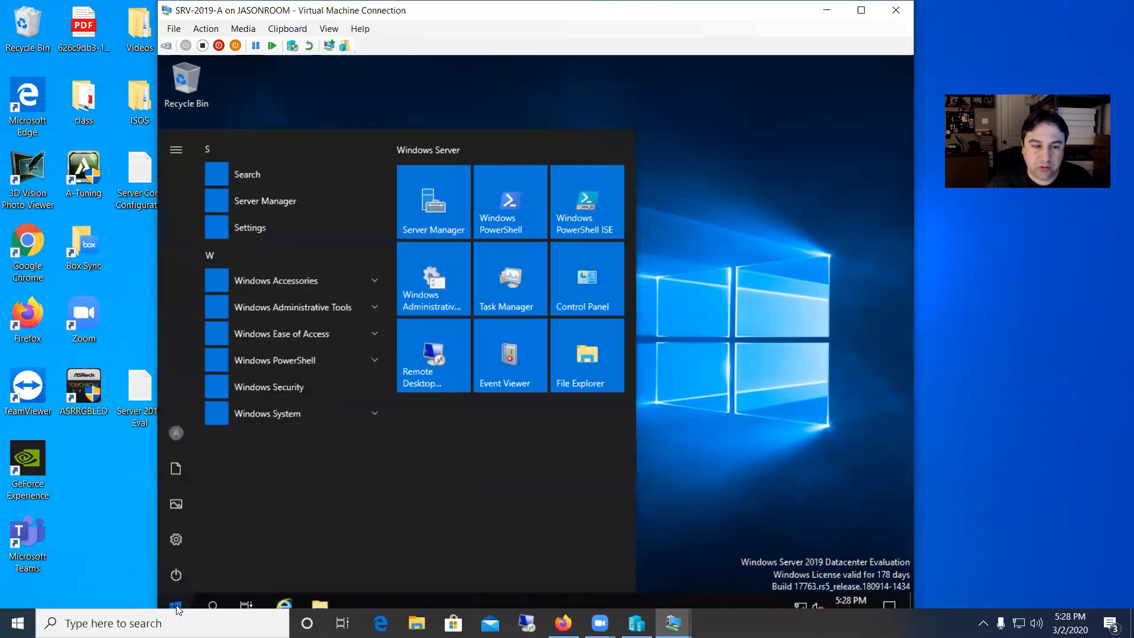
{"action": "left_click", "coordinate": [181, 572]}
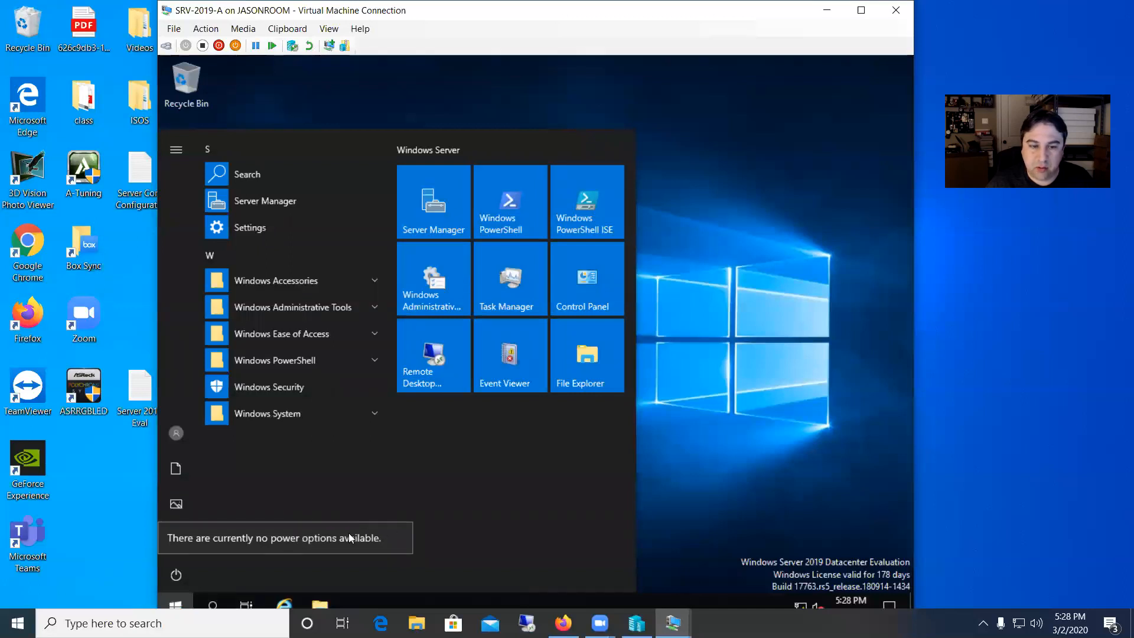
Open the Network & Internet settings and display the Ethernet adapter's status from the adapter options.
{"action": "right_click", "coordinate": [808, 603]}
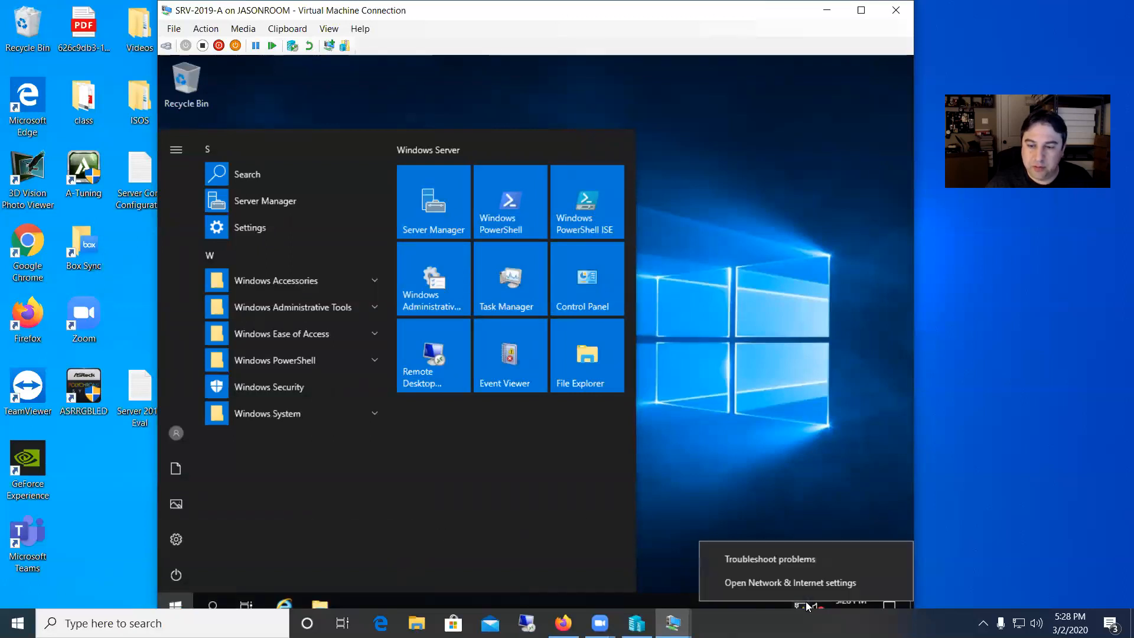
{"action": "left_click", "coordinate": [785, 582]}
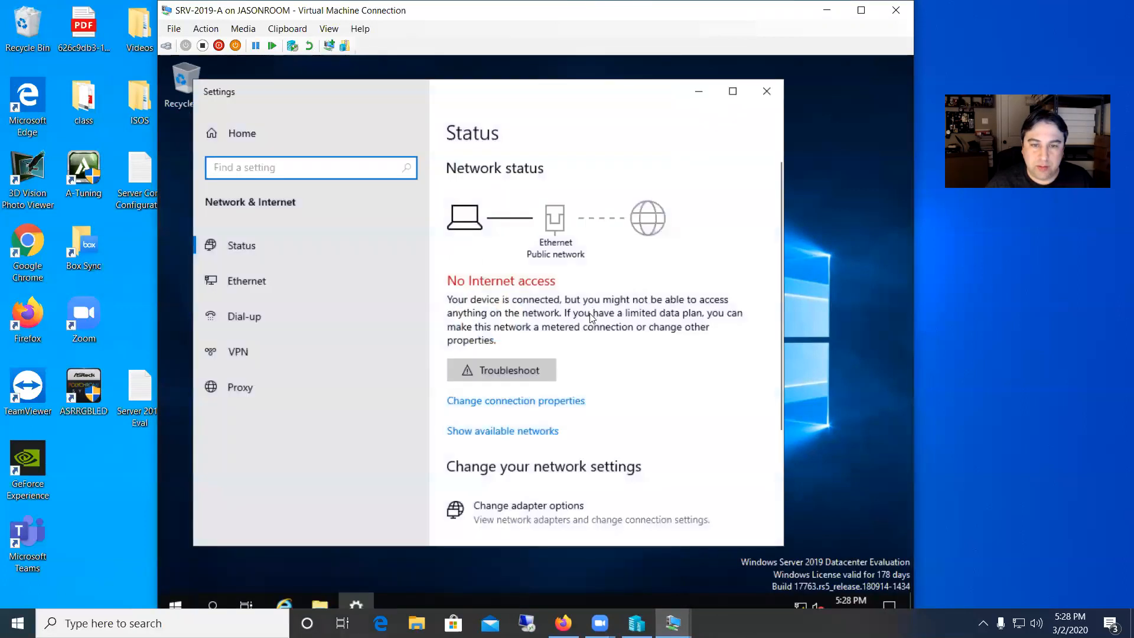
{"action": "scroll", "coordinate": [567, 335], "scroll_direction": "down", "scroll_amount": 3}
{"action": "scroll", "coordinate": [565, 331], "scroll_direction": "up", "scroll_amount": 3}
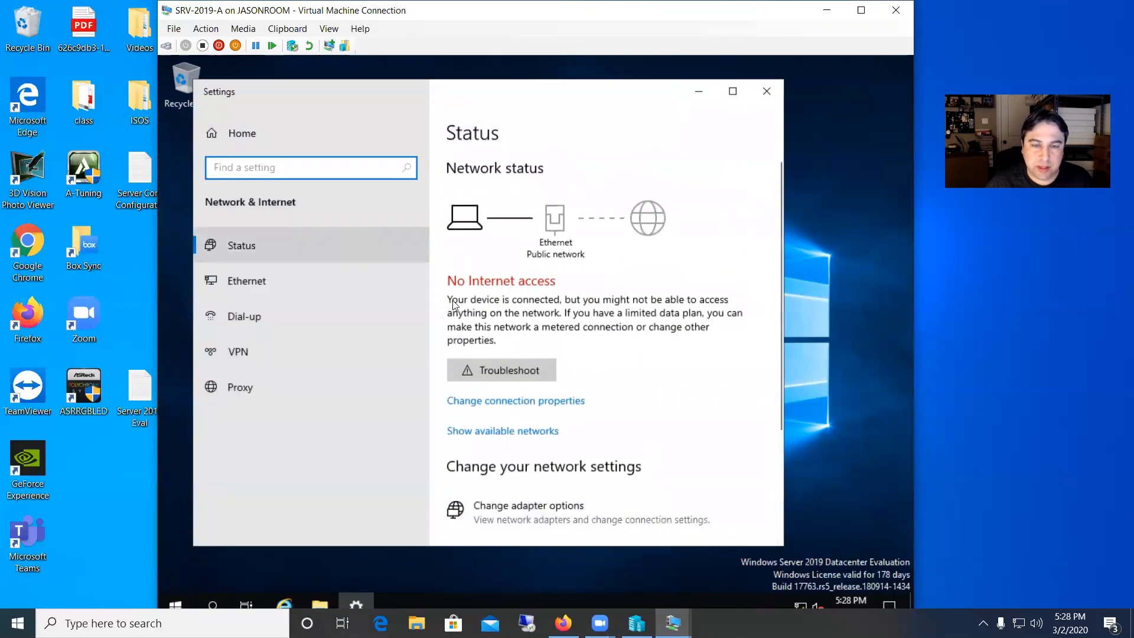
{"action": "left_click", "coordinate": [278, 289]}
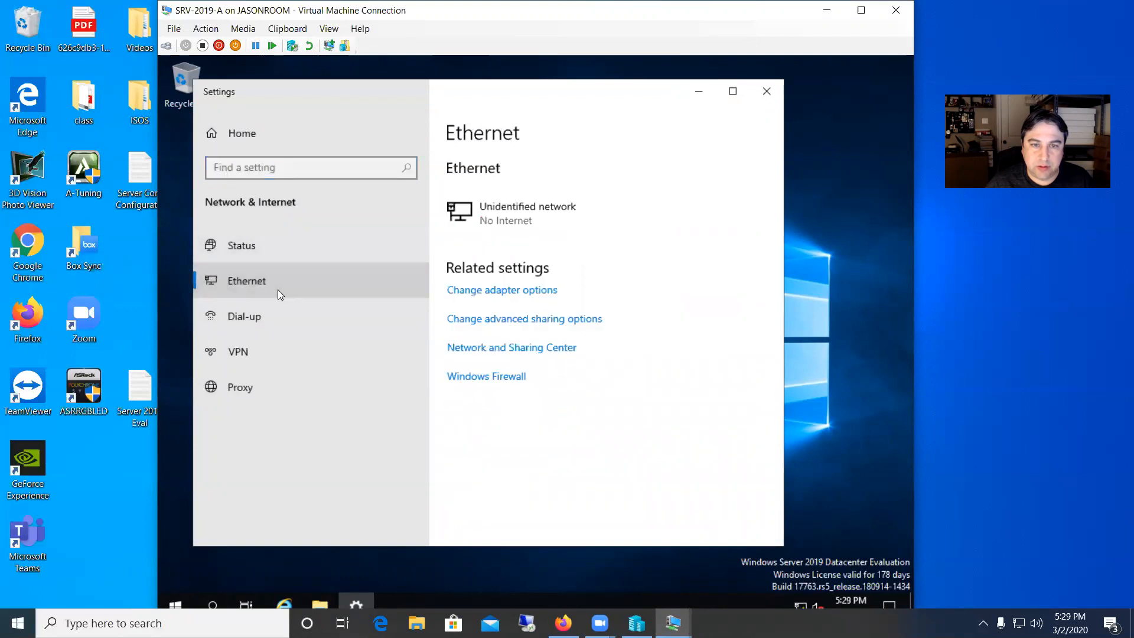
{"action": "left_click", "coordinate": [508, 295]}
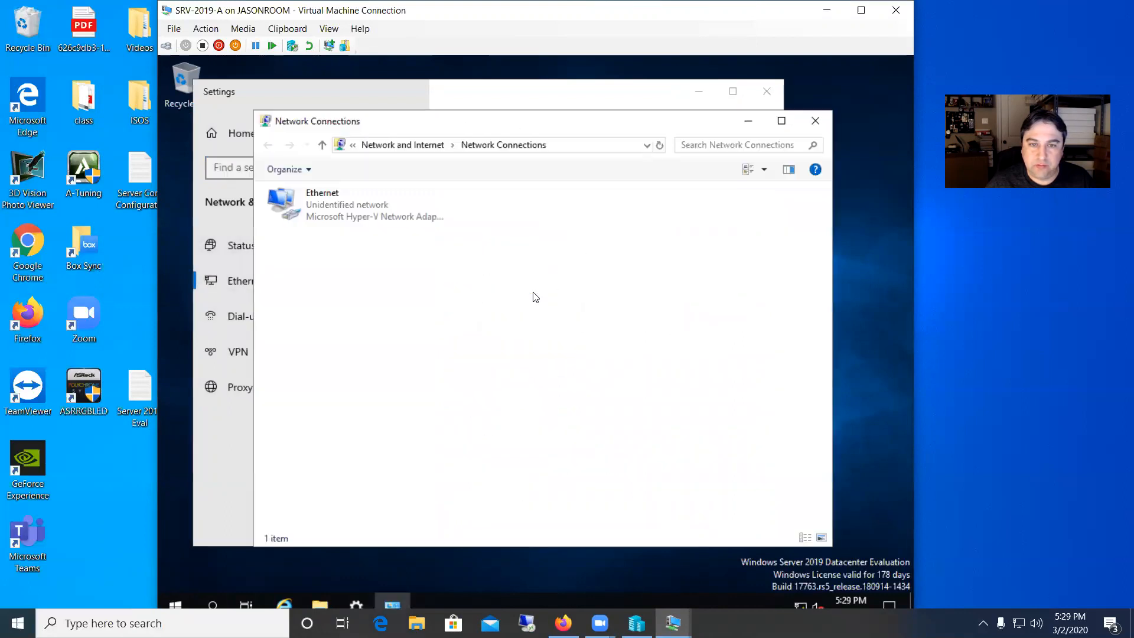
{"action": "double_click", "coordinate": [355, 210]}
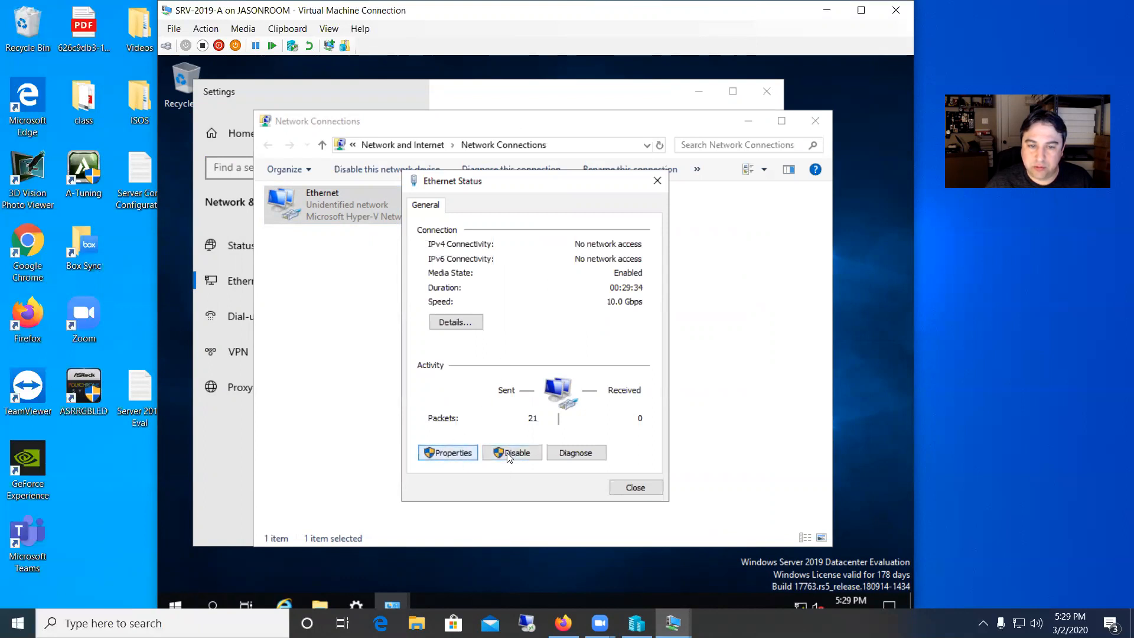
Try to open the Ethernet adapter's properties and dismiss the administrator credential prompt.
{"action": "left_click", "coordinate": [452, 453]}
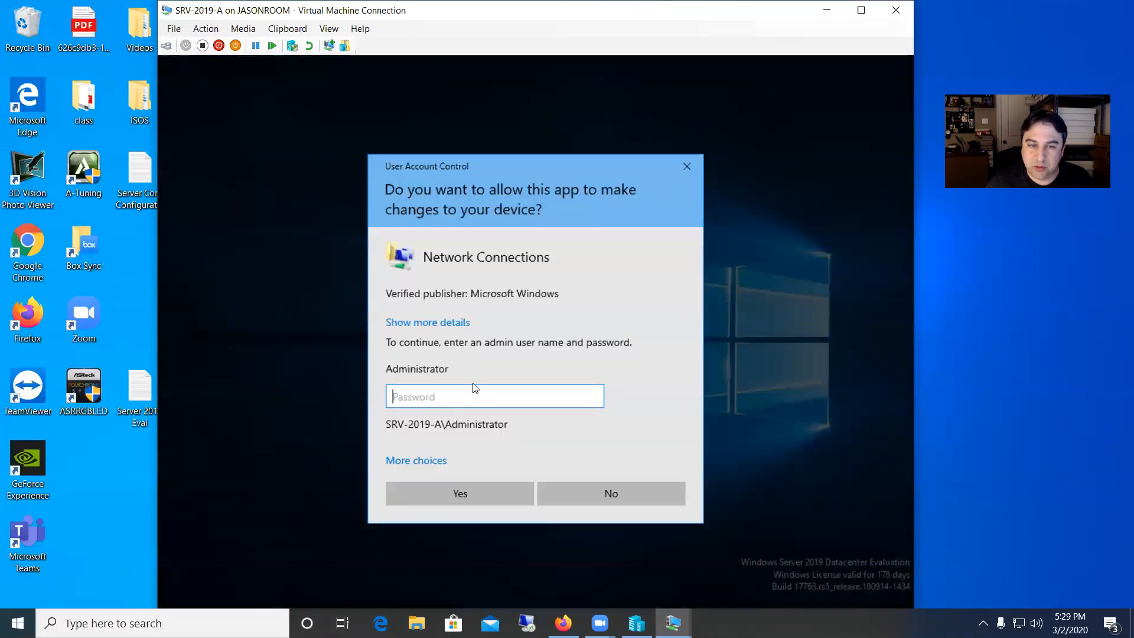
{"action": "left_click", "coordinate": [686, 159]}
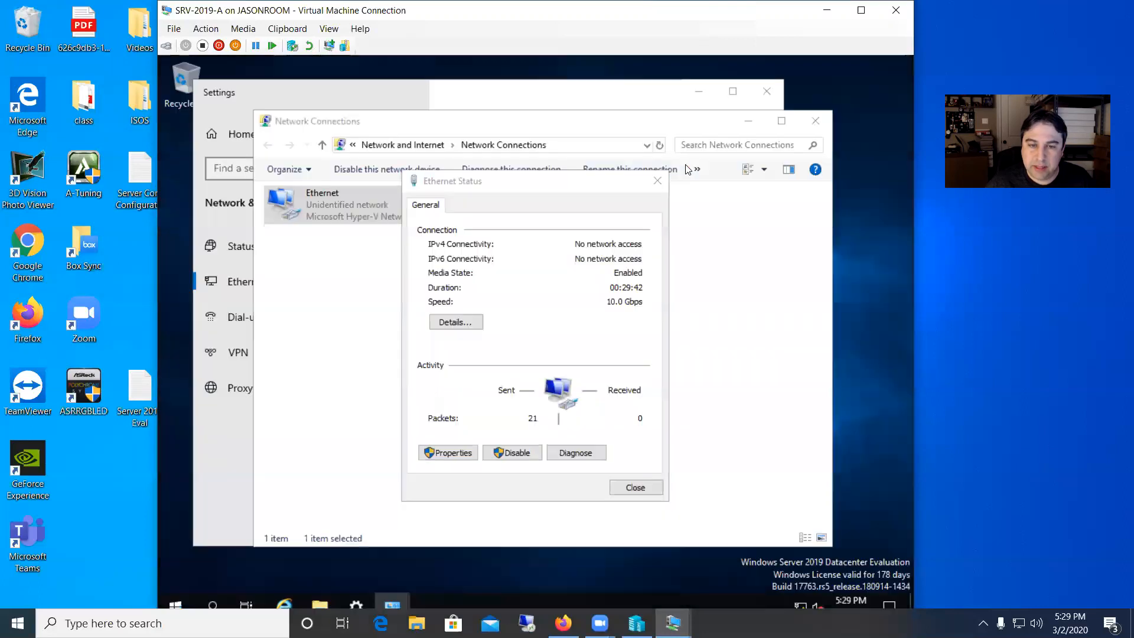
View the Ethernet connection details, then close the details, status and Network Connections windows.
{"action": "left_click", "coordinate": [462, 325]}
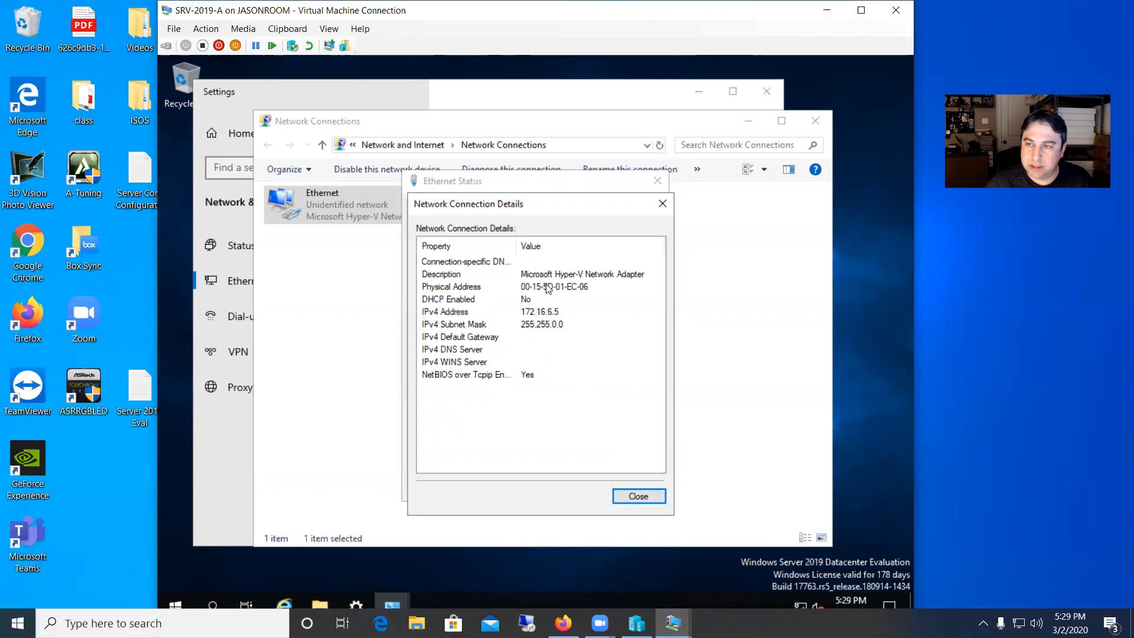
{"action": "left_click", "coordinate": [660, 203]}
{"action": "left_click", "coordinate": [656, 181]}
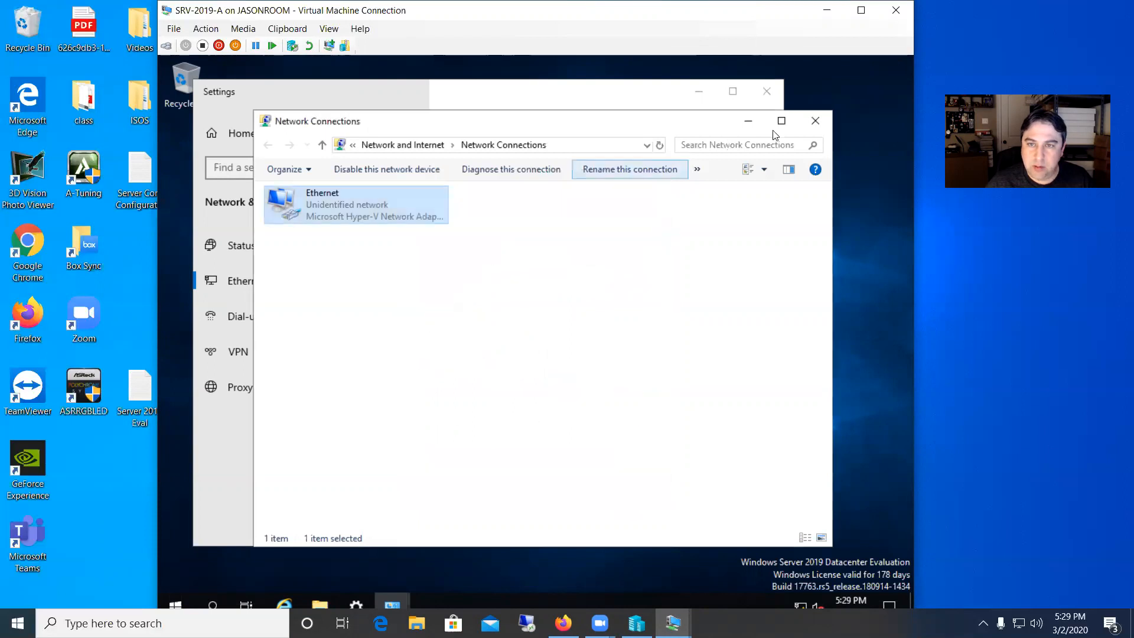
{"action": "left_click", "coordinate": [813, 122]}
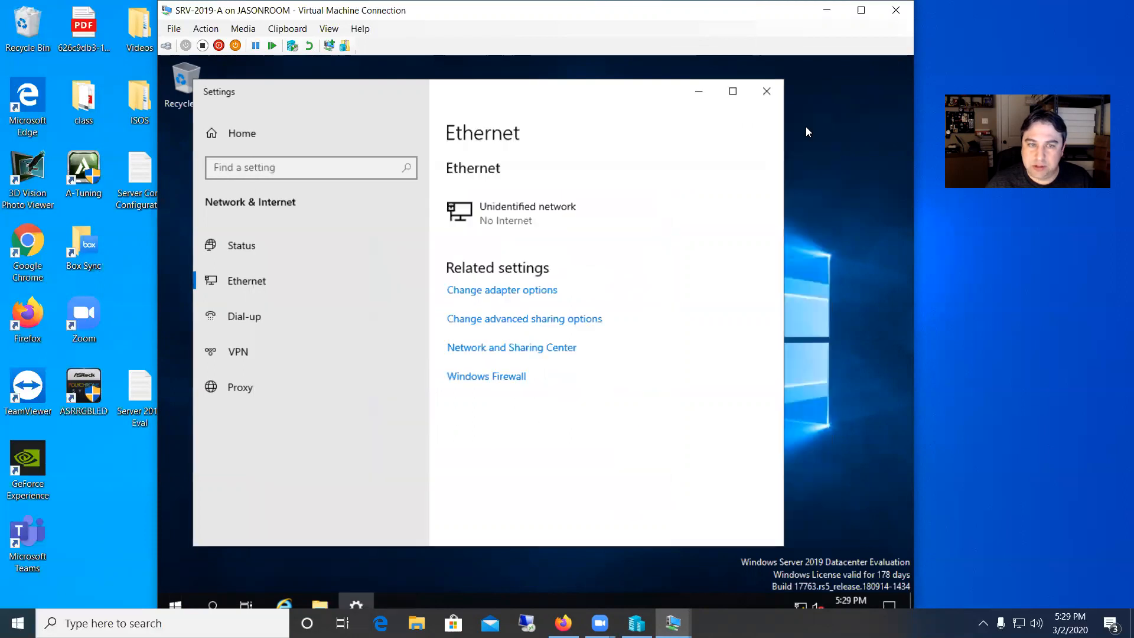
Sign out of the Mike User session from the Start menu's account options.
{"action": "left_click", "coordinate": [176, 599]}
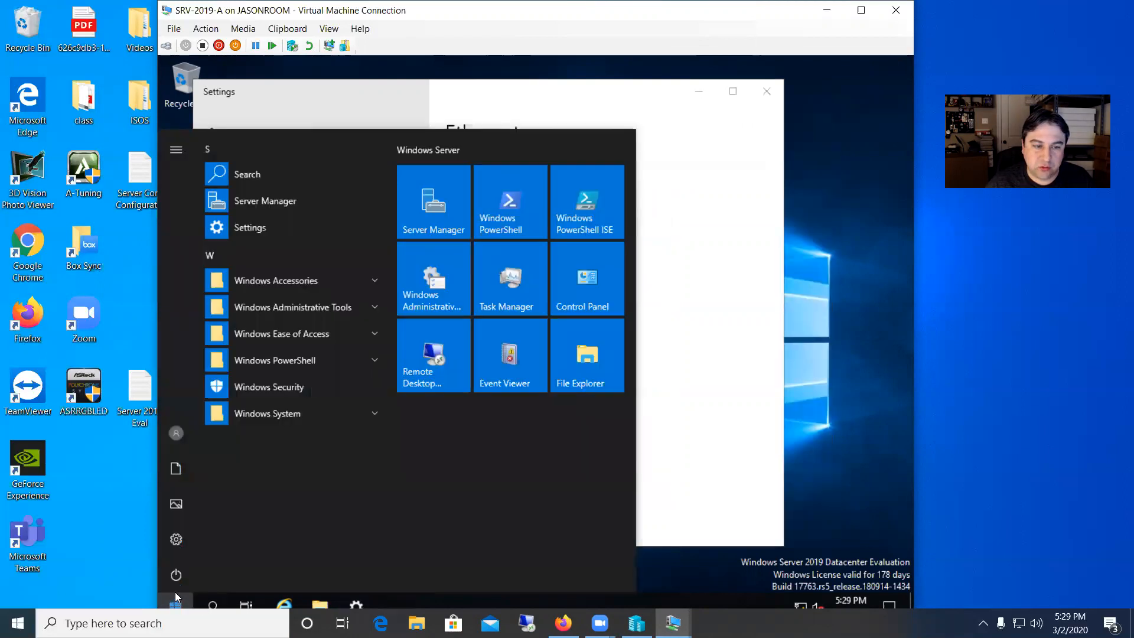
{"action": "left_click", "coordinate": [177, 426]}
{"action": "left_click", "coordinate": [191, 394]}
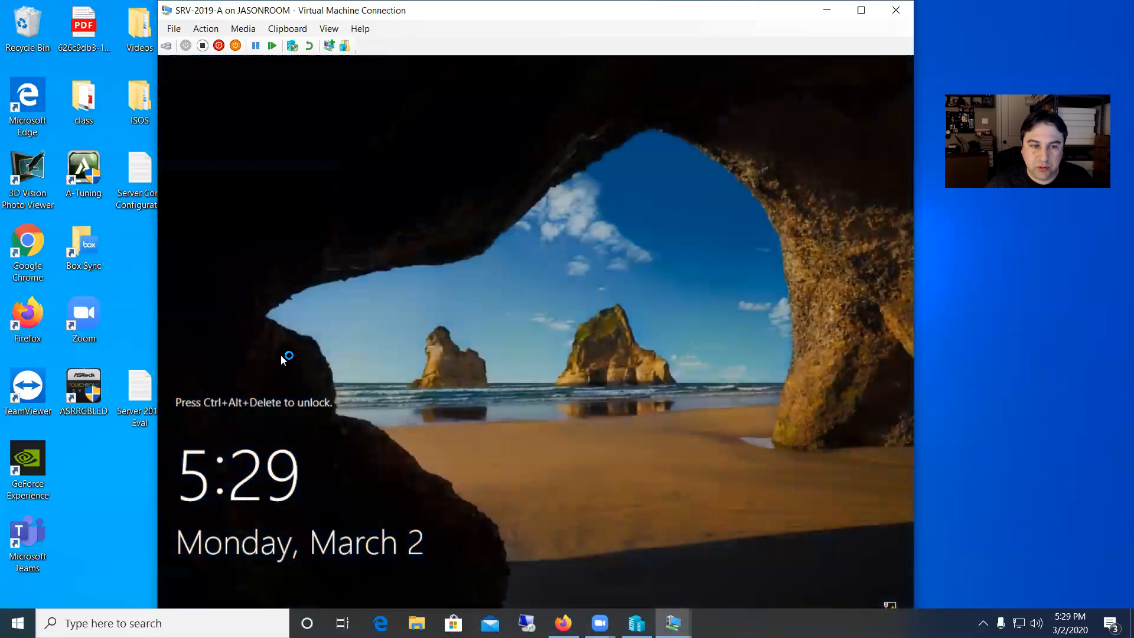
Send Ctrl+Alt+Delete to the virtual machine and sign in as Jason User with his password.
{"action": "left_click", "coordinate": [208, 31]}
{"action": "left_click", "coordinate": [213, 41]}
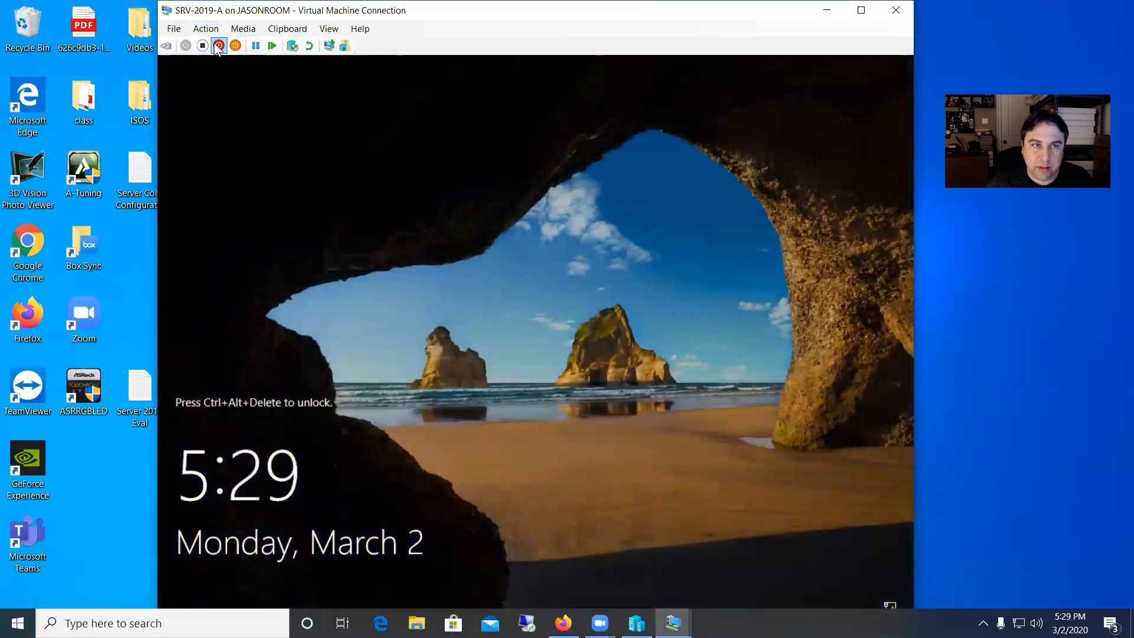
{"action": "left_click", "coordinate": [280, 581]}
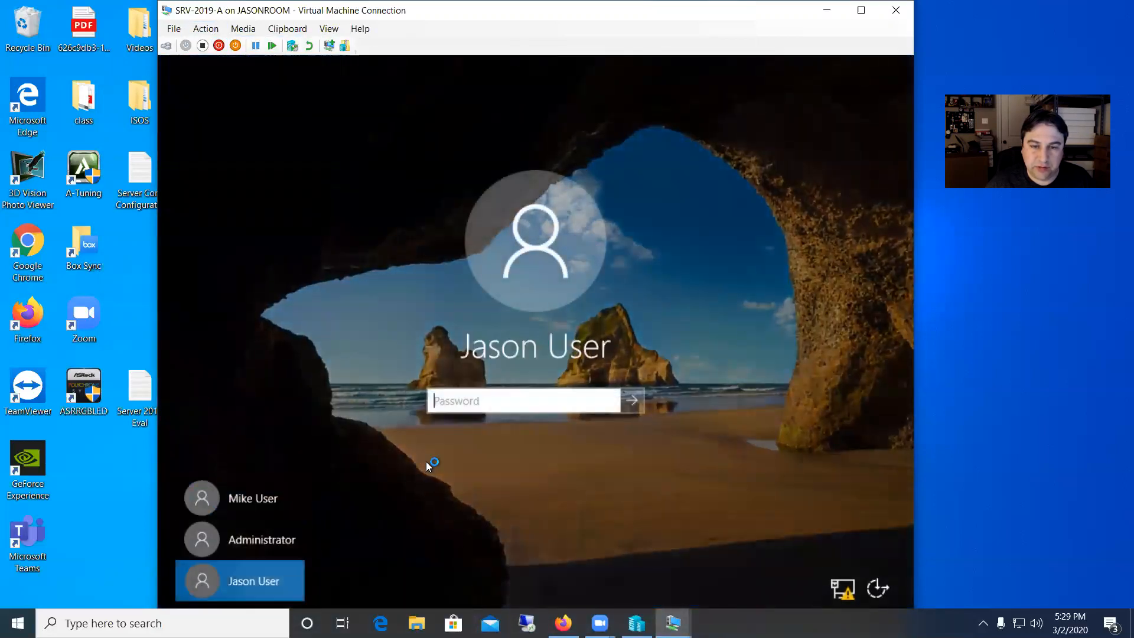
{"action": "type", "text": "************"}
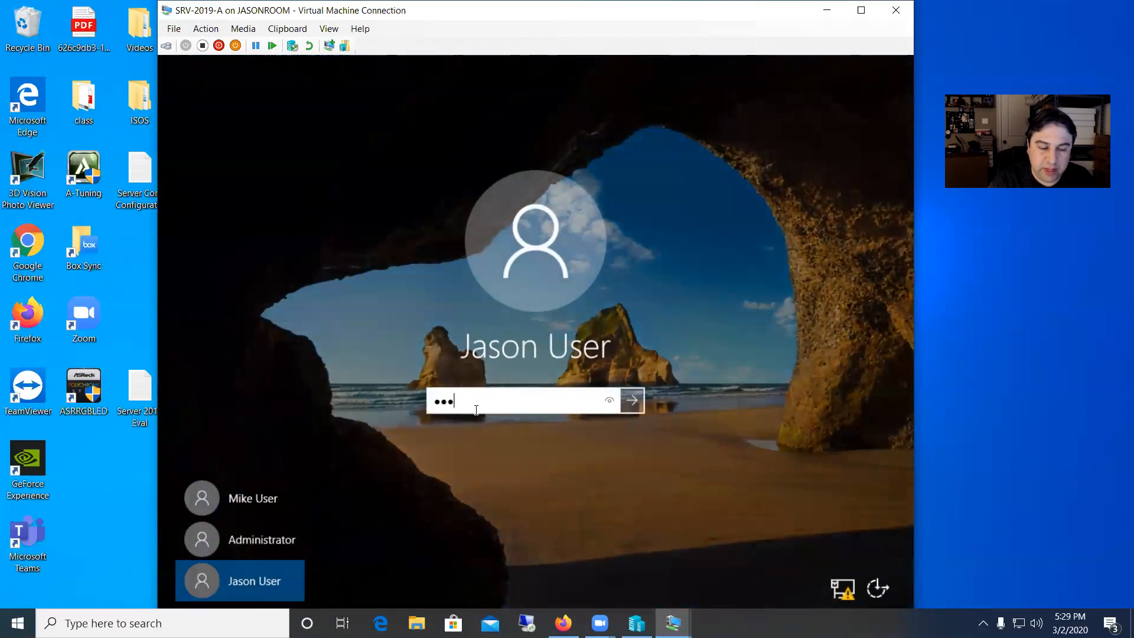
{"action": "key", "text": "Return"}
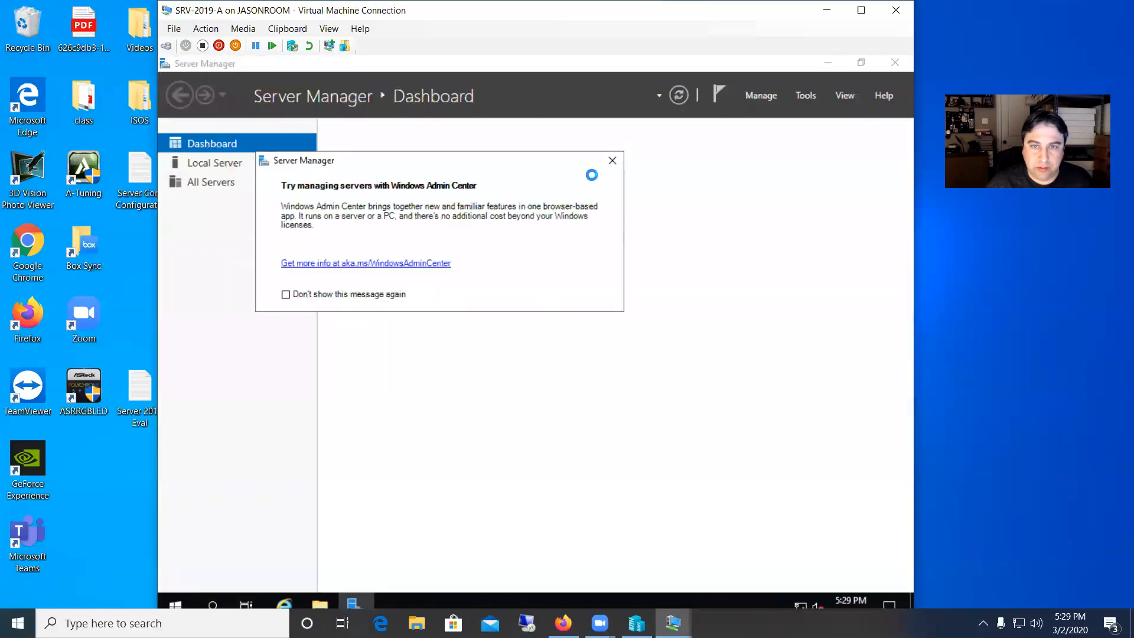
Close the Windows Admin Center notice and Server Manager, then open the Start menu's power options.
{"action": "left_click", "coordinate": [612, 160]}
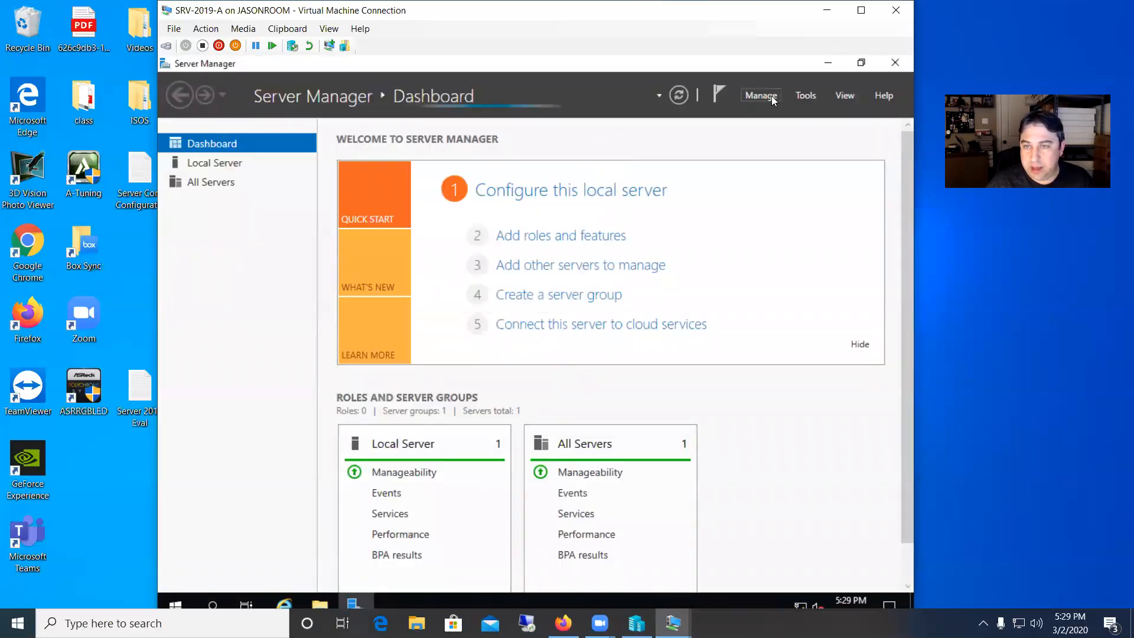
{"action": "left_click", "coordinate": [826, 62]}
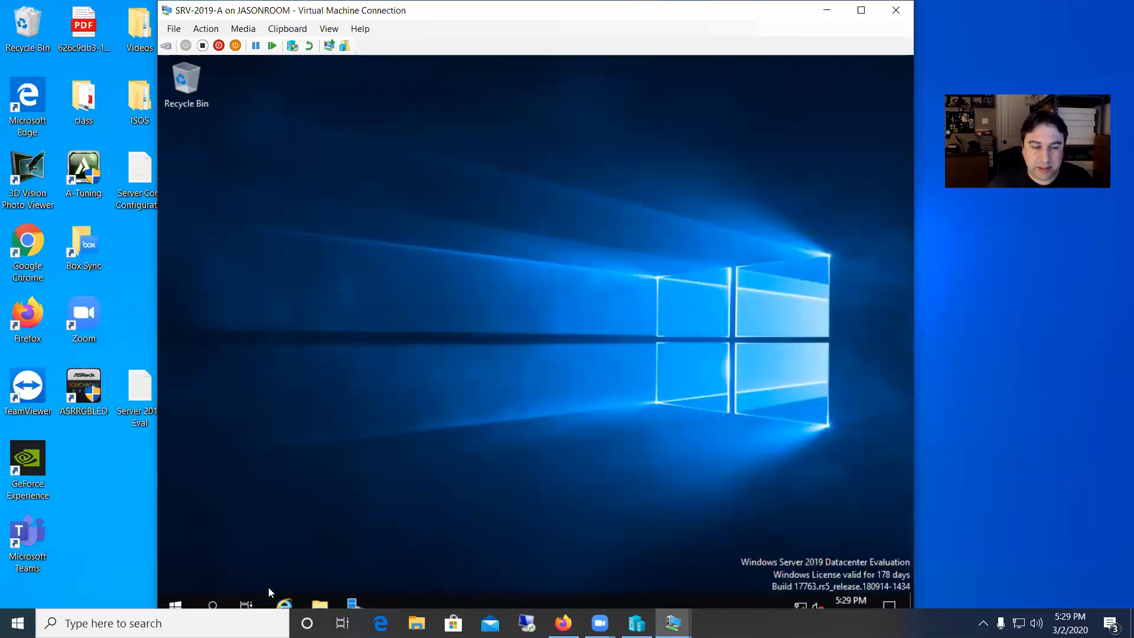
{"action": "left_click", "coordinate": [175, 602]}
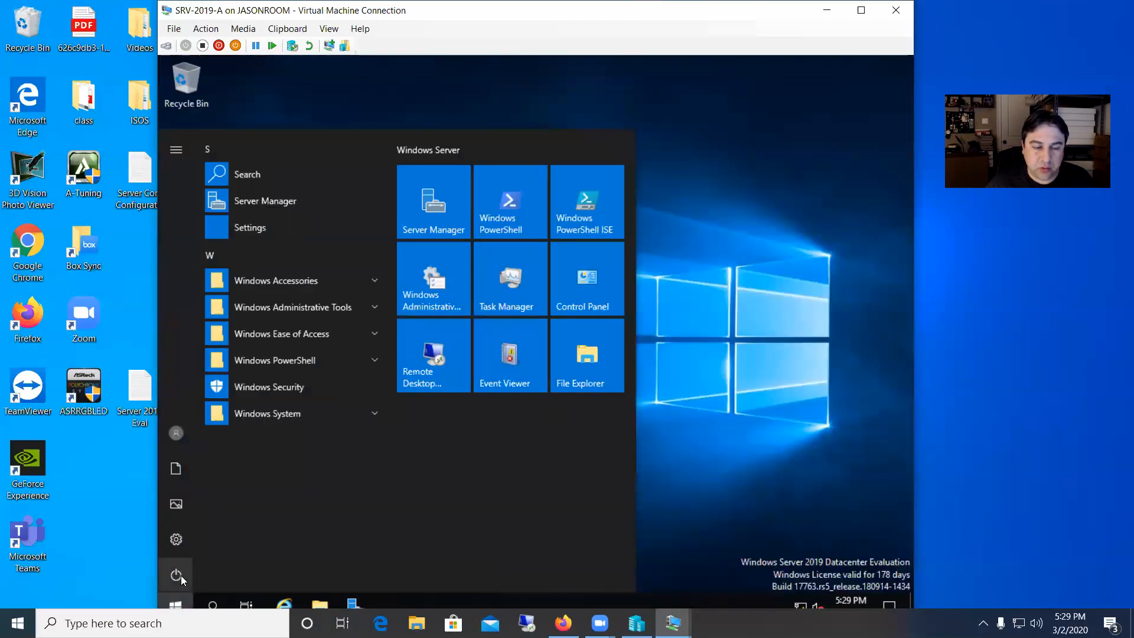
{"action": "left_click", "coordinate": [180, 575]}
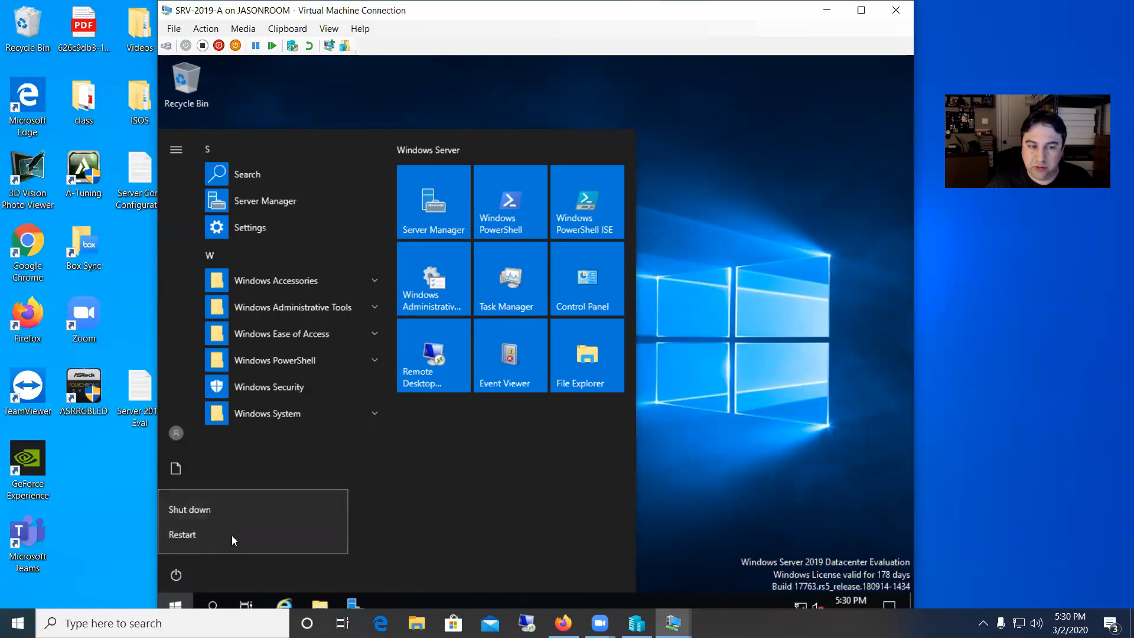
Open the network settings and the Ethernet adapter's properties from the adapter options as the administrator user.
{"action": "right_click", "coordinate": [797, 604]}
{"action": "left_click", "coordinate": [795, 589]}
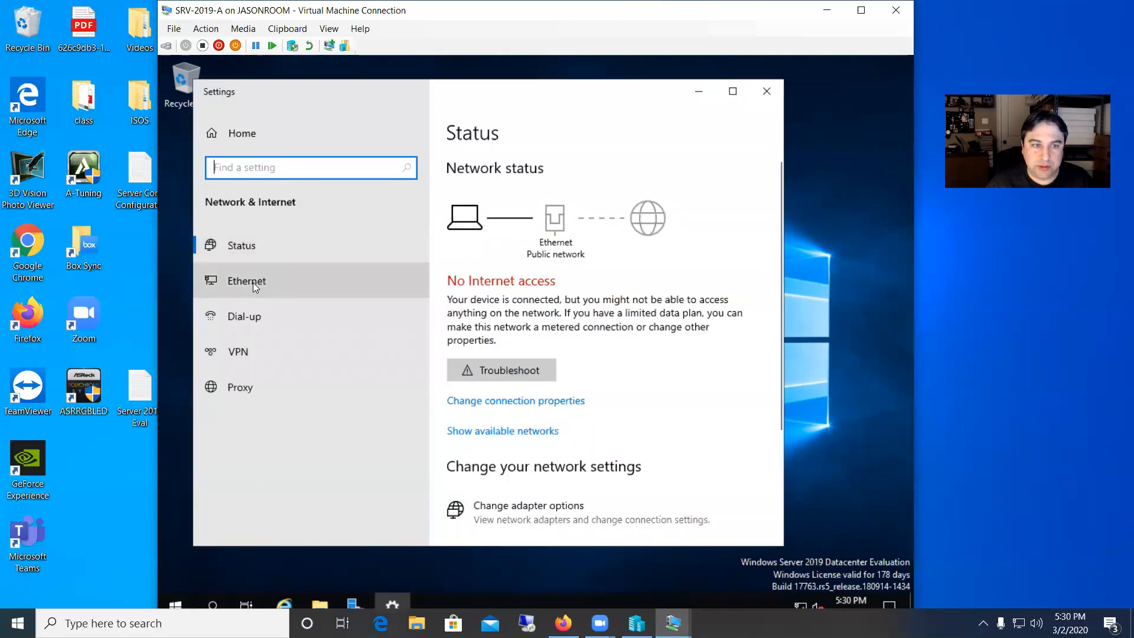
{"action": "left_click", "coordinate": [253, 282]}
{"action": "left_click", "coordinate": [501, 291]}
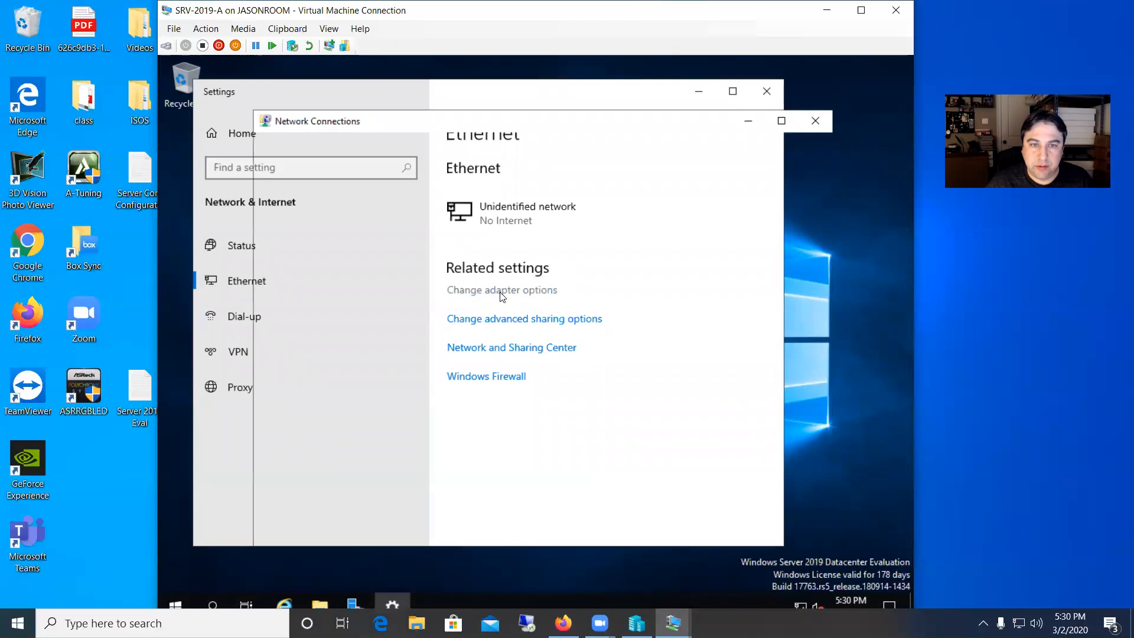
{"action": "double_click", "coordinate": [368, 203]}
{"action": "left_click", "coordinate": [467, 455]}
Examine the adapter's protocol list, then close the properties, status, Network Connections and Settings windows.
{"action": "scroll", "coordinate": [522, 355], "scroll_direction": "down", "scroll_amount": 1}
{"action": "scroll", "coordinate": [522, 355], "scroll_direction": "up", "scroll_amount": 1}
{"action": "double_click", "coordinate": [522, 353]}
{"action": "left_click_drag", "start_coordinate": [607, 249], "coordinate": [465, 223]}
{"action": "left_click", "coordinate": [579, 223]}
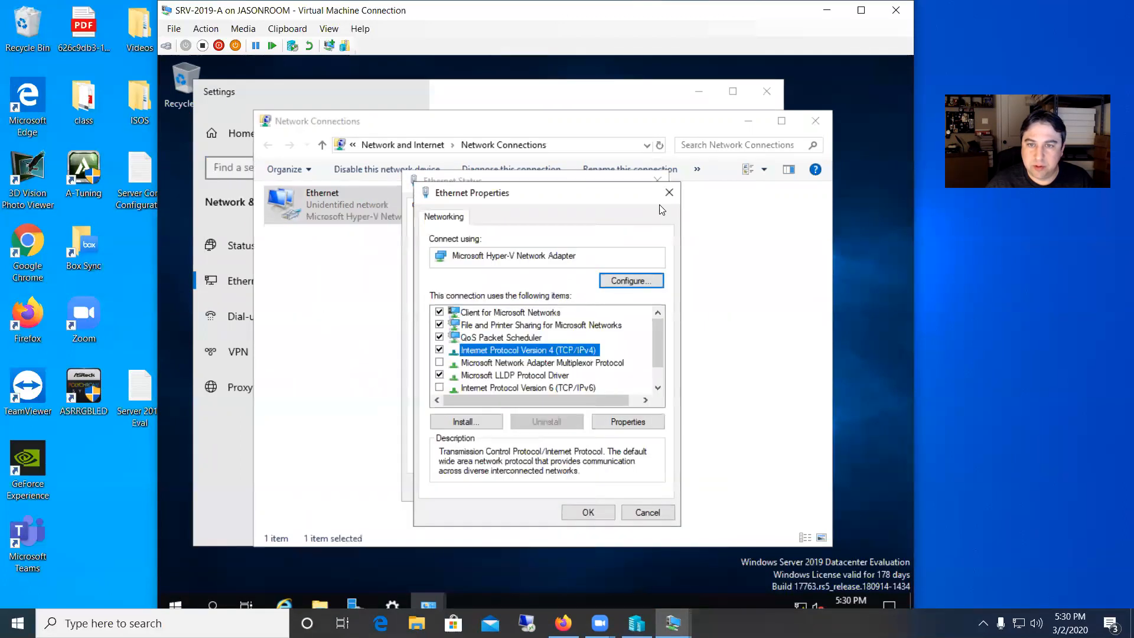
{"action": "left_click", "coordinate": [669, 193]}
{"action": "left_click", "coordinate": [657, 180]}
{"action": "left_click", "coordinate": [816, 120]}
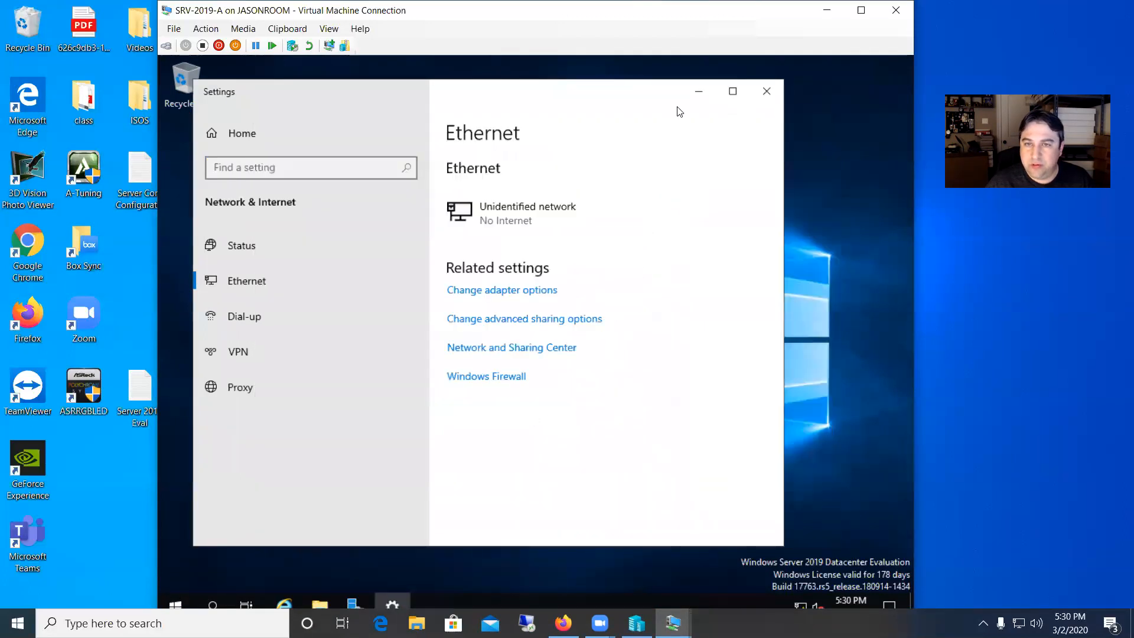
{"action": "left_click", "coordinate": [765, 90]}
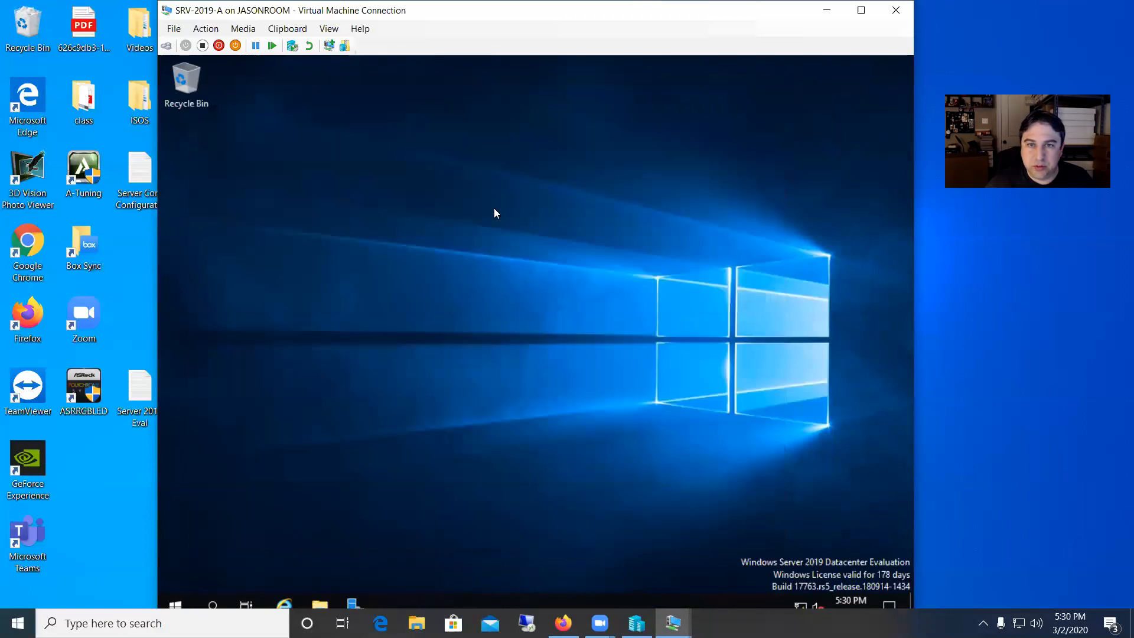